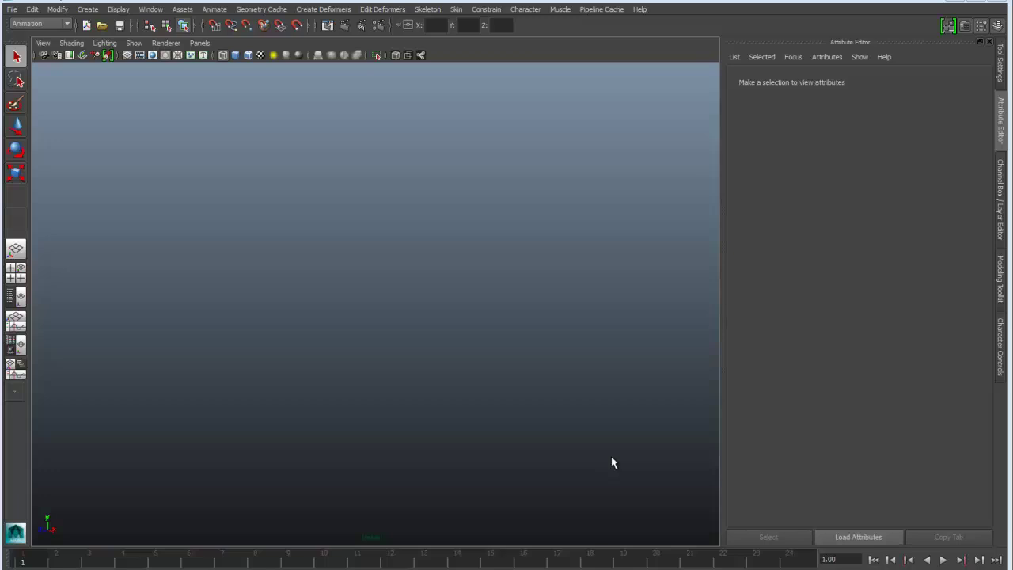
Open the Character_AD.mb scene
click(101, 25)
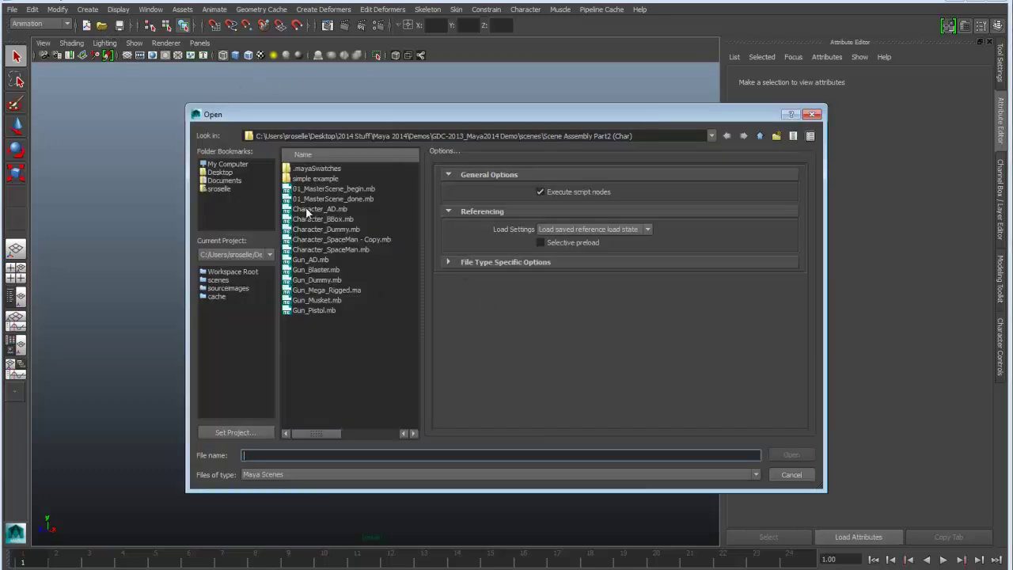
double_click(310, 209)
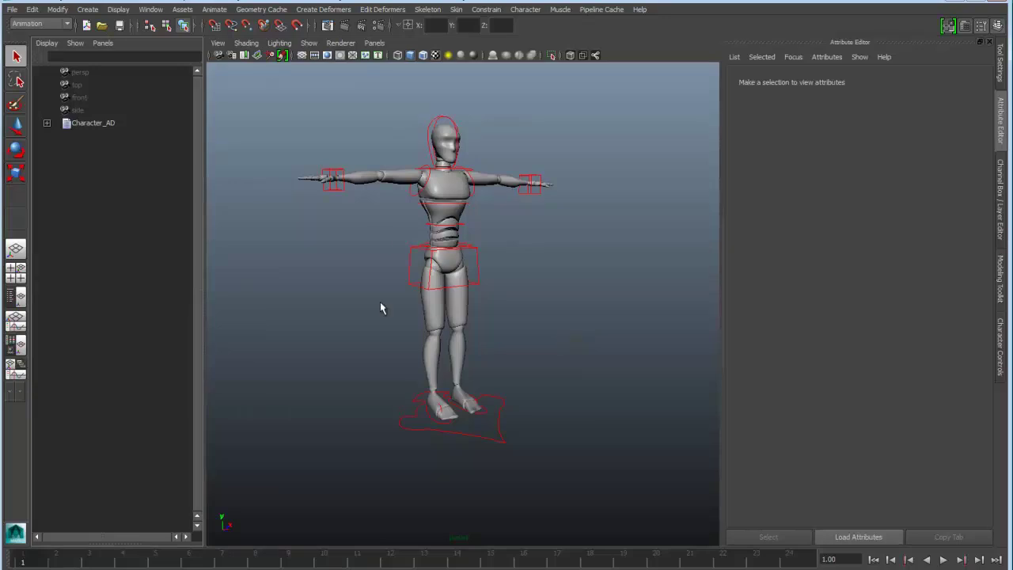
Pose the stand-in's left arm by moving its hand control down toward the hip and rotating the hand to point downward
alt+drag(619, 421, 574, 243)
click(578, 180)
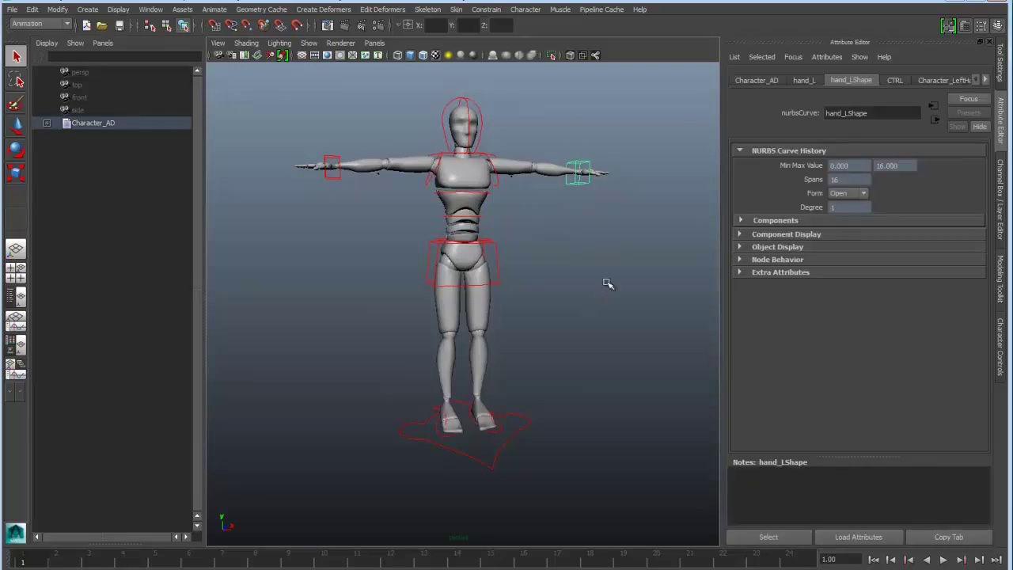
key(e)
drag(584, 184, 527, 209)
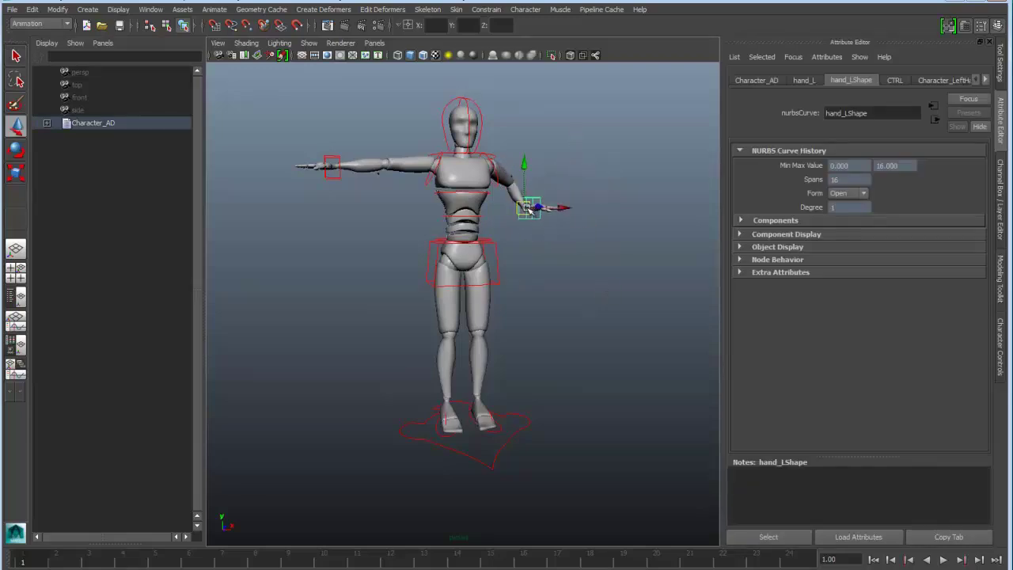
key(e)
drag(559, 152, 594, 205)
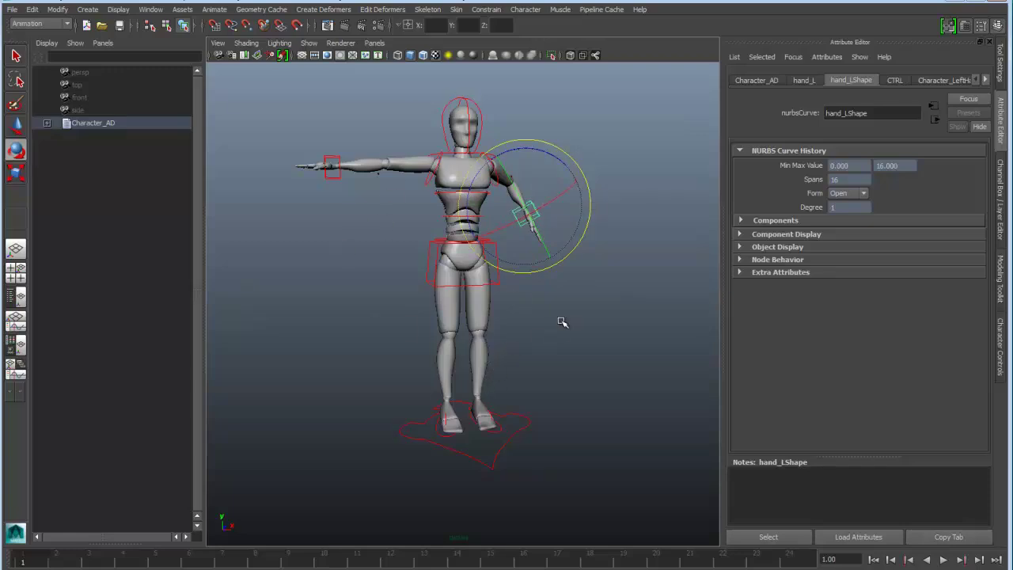
Set the active representation of the Character_AD assembly to AnimRig
click(97, 124)
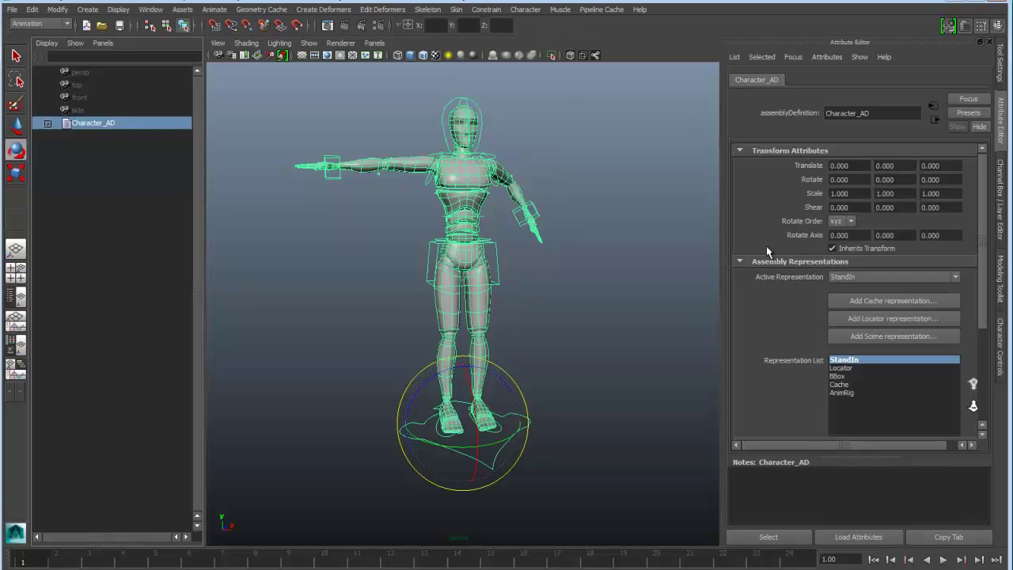
click(884, 278)
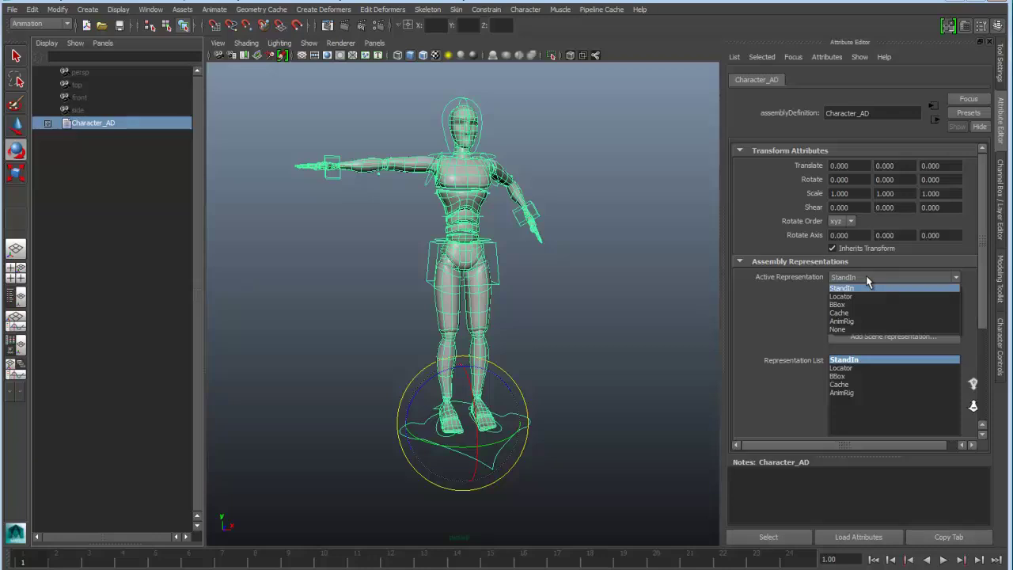
click(853, 321)
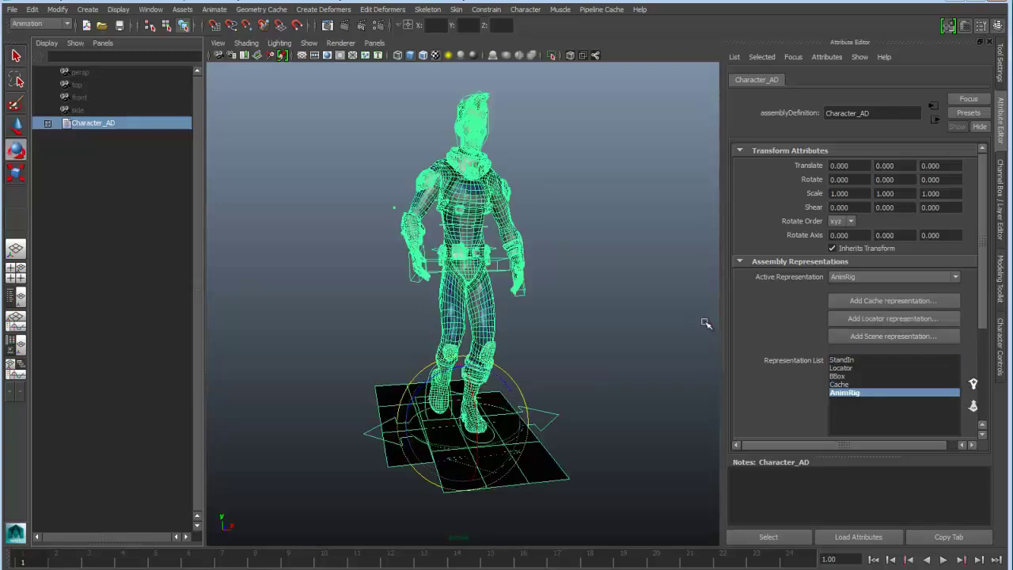
Deselect the character and play back the rigged spaceman's walk animation
click(654, 333)
alt+drag(654, 332, 535, 324)
key(alt+v)
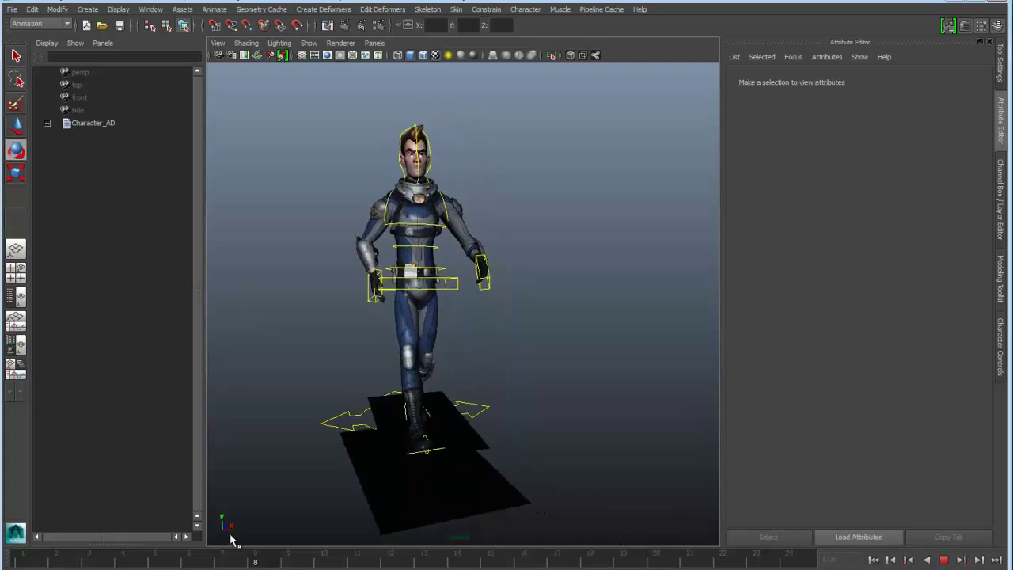
key(alt+v)
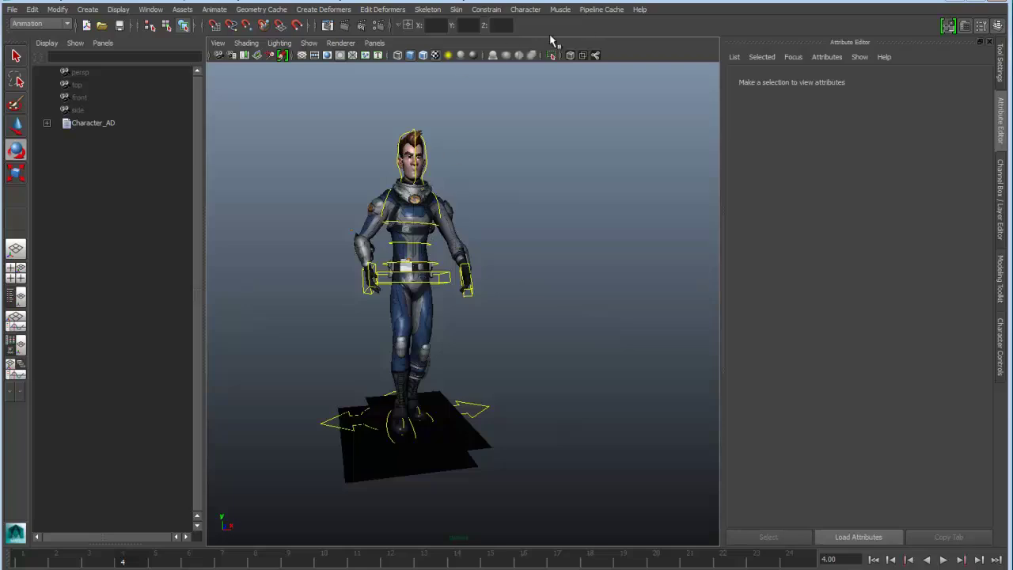
Review the GPU Cache export options for a selection and close them without exporting
click(600, 10)
mouse_move(602, 40)
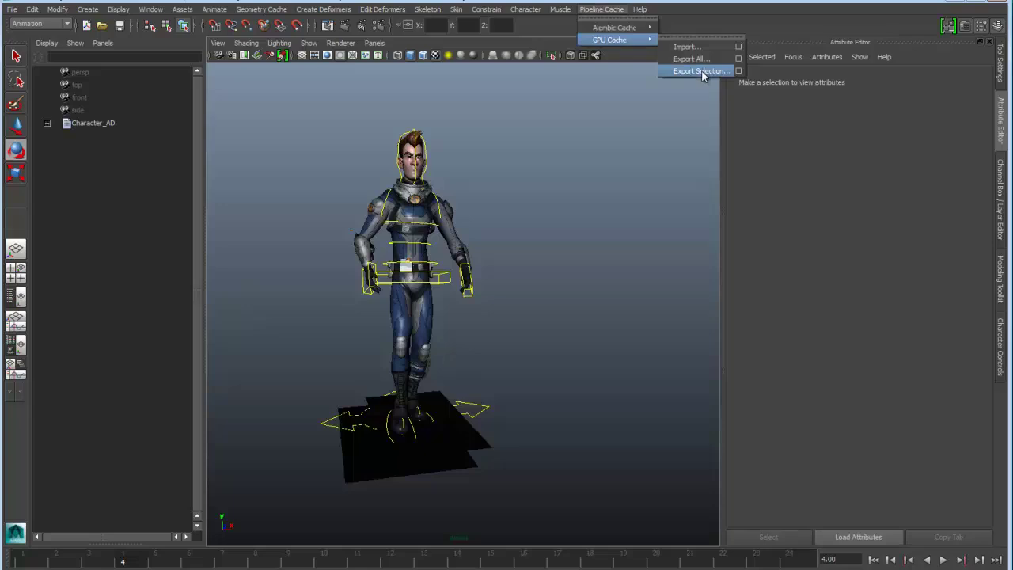
click(739, 71)
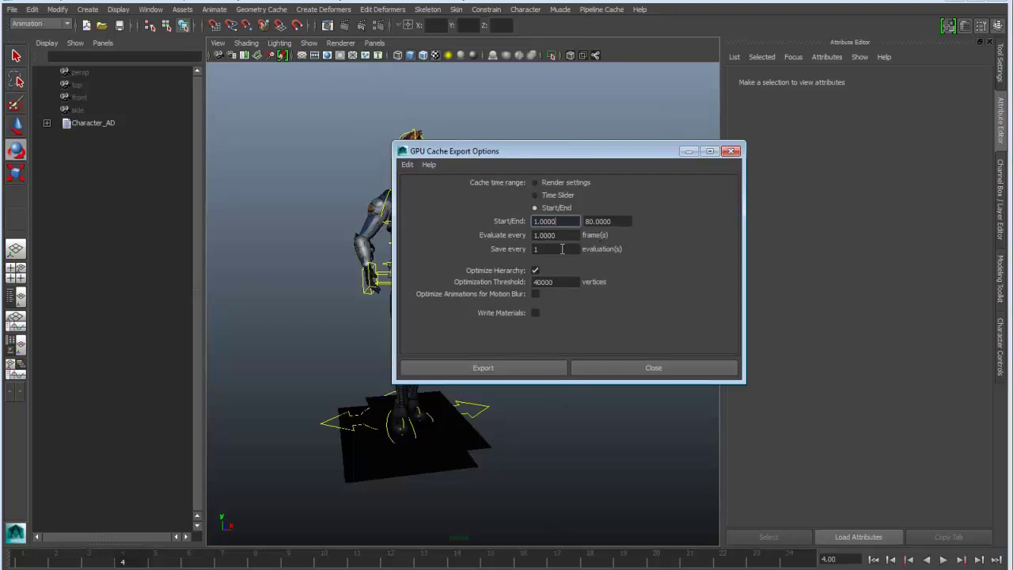
click(614, 369)
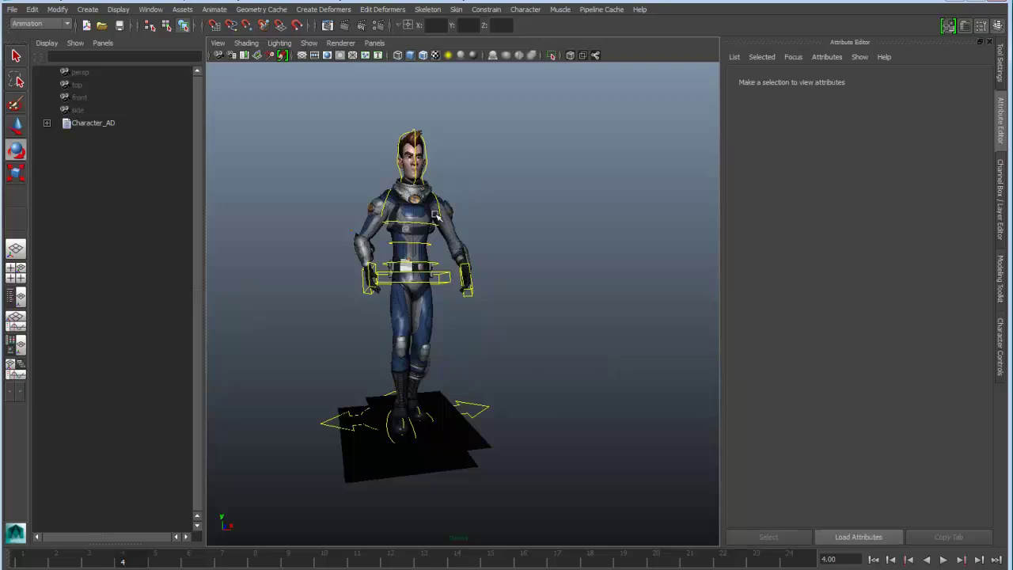
Set the active representation of the Character_AD assembly to Cache
click(93, 115)
click(93, 123)
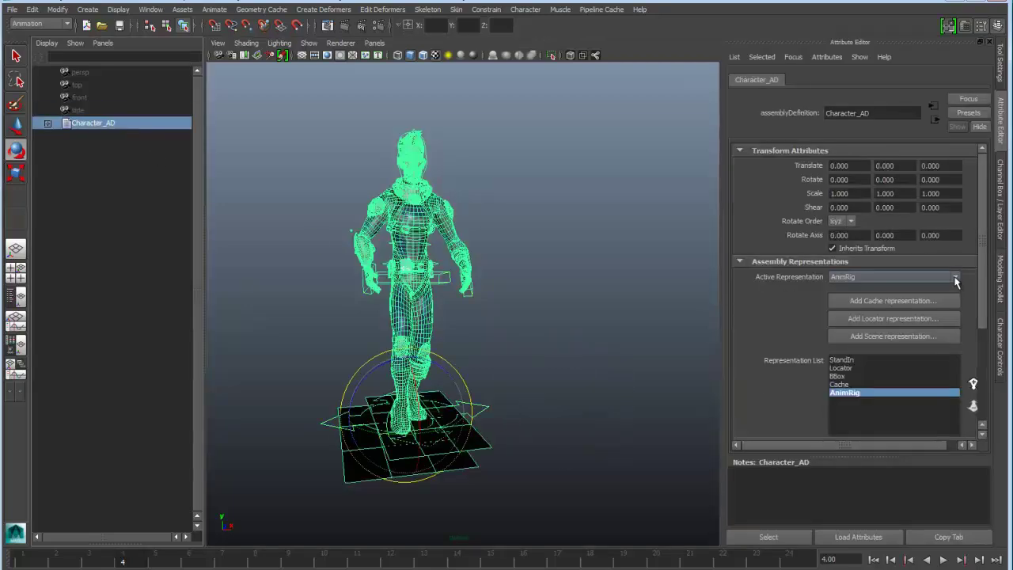
click(865, 278)
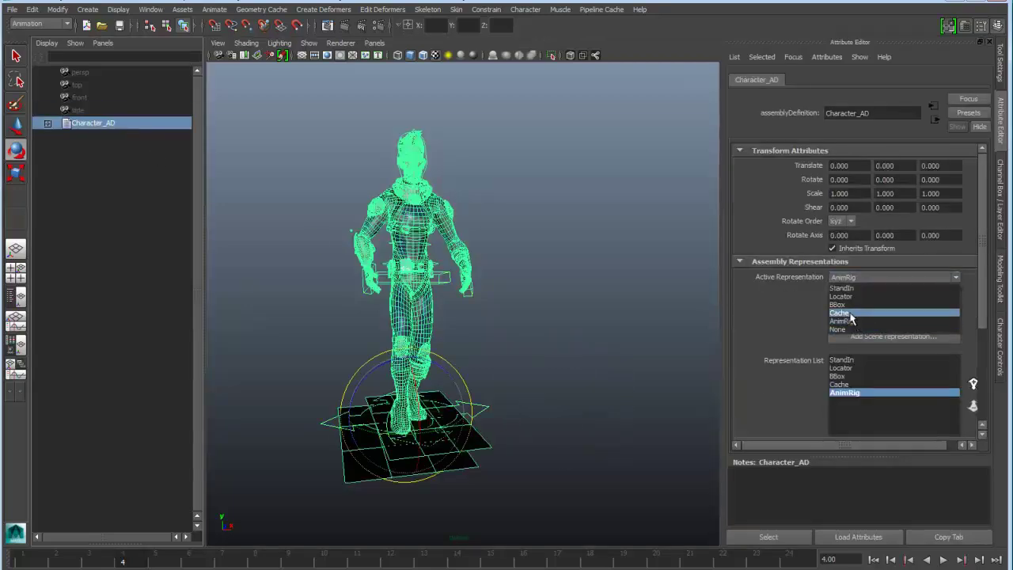
click(854, 312)
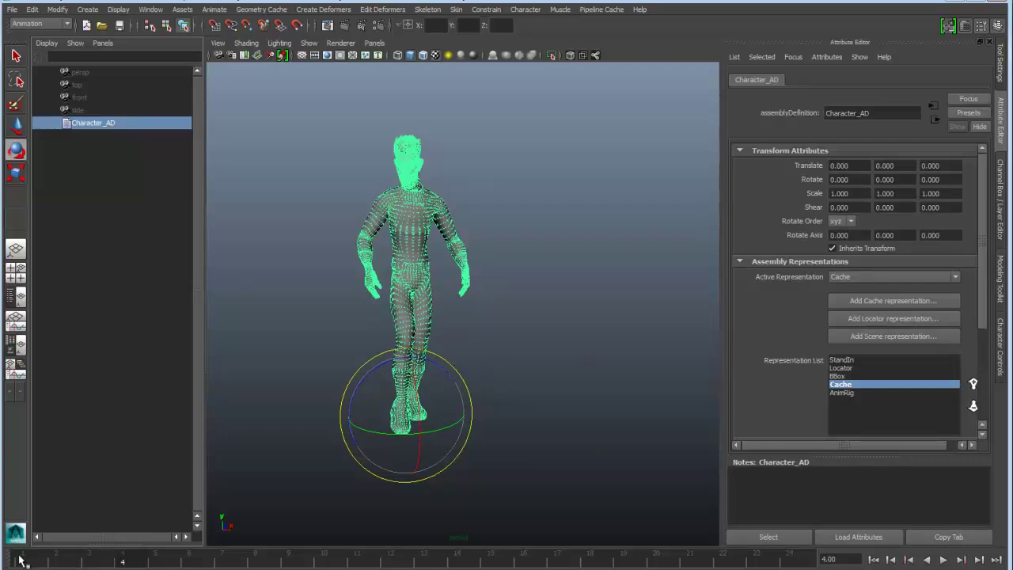
Play back the cached walk animation, stop it and deselect the character
key(alt+v)
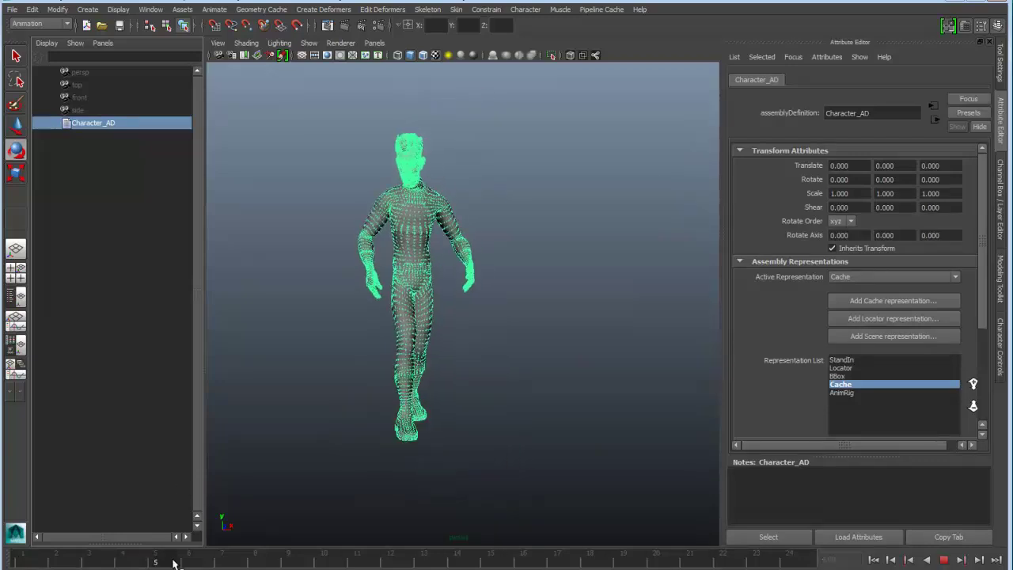
key(alt+v)
click(601, 274)
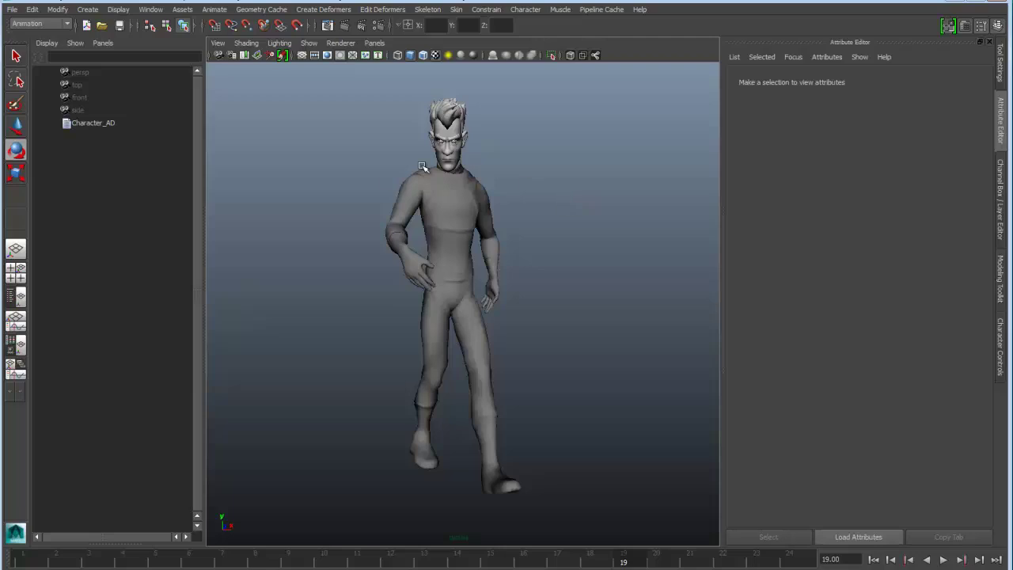
Examine the Geometry to Bounding Box conversion options, including Bake Animation with a Start/End time range, without converting
click(53, 9)
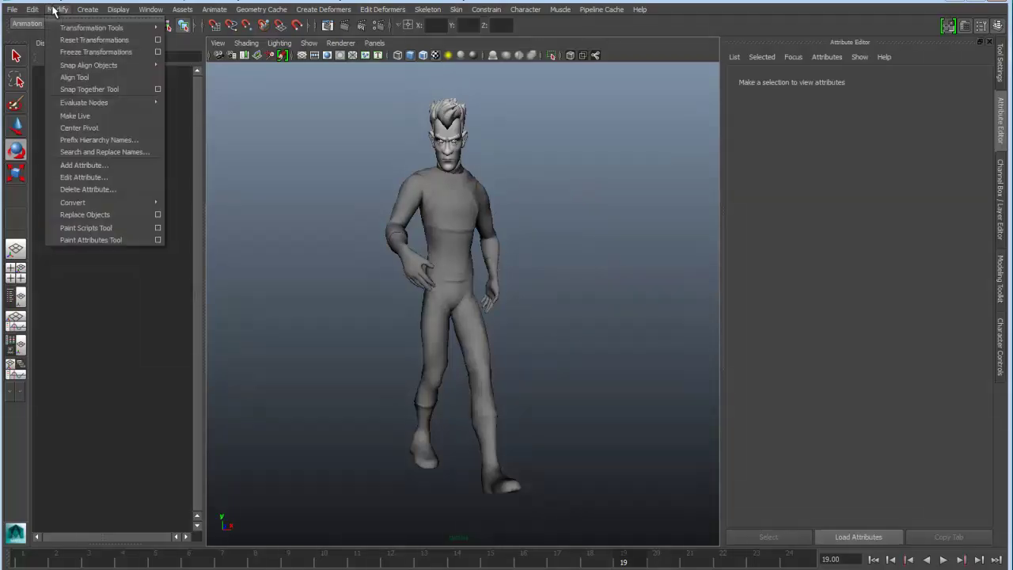
mouse_move(76, 205)
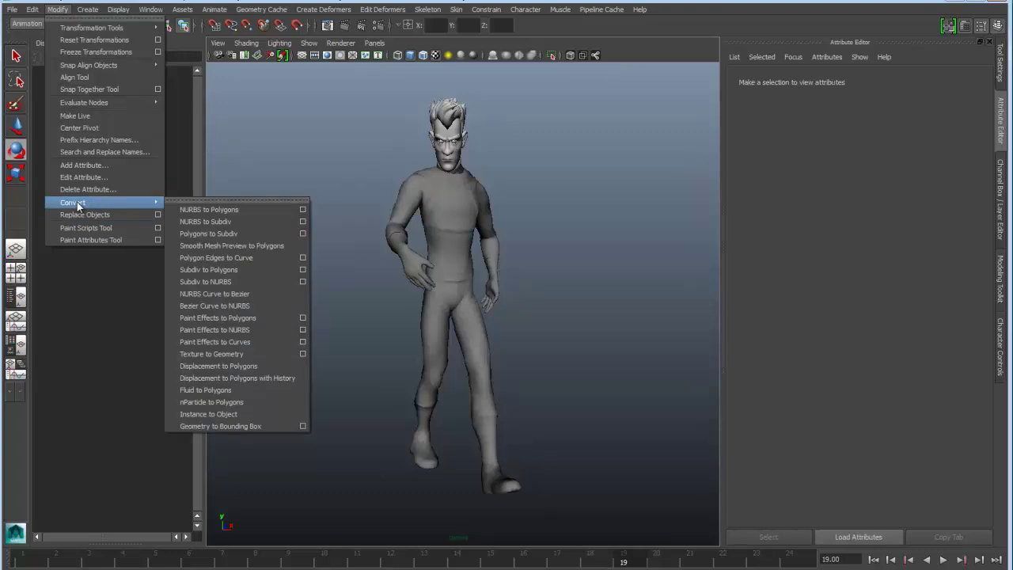
click(304, 426)
drag(557, 152, 525, 148)
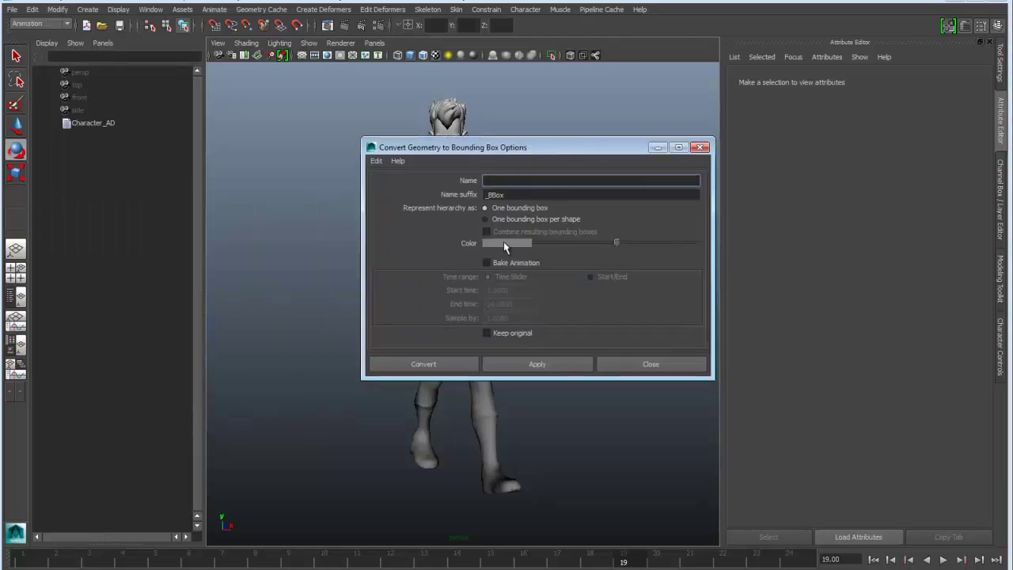
click(490, 262)
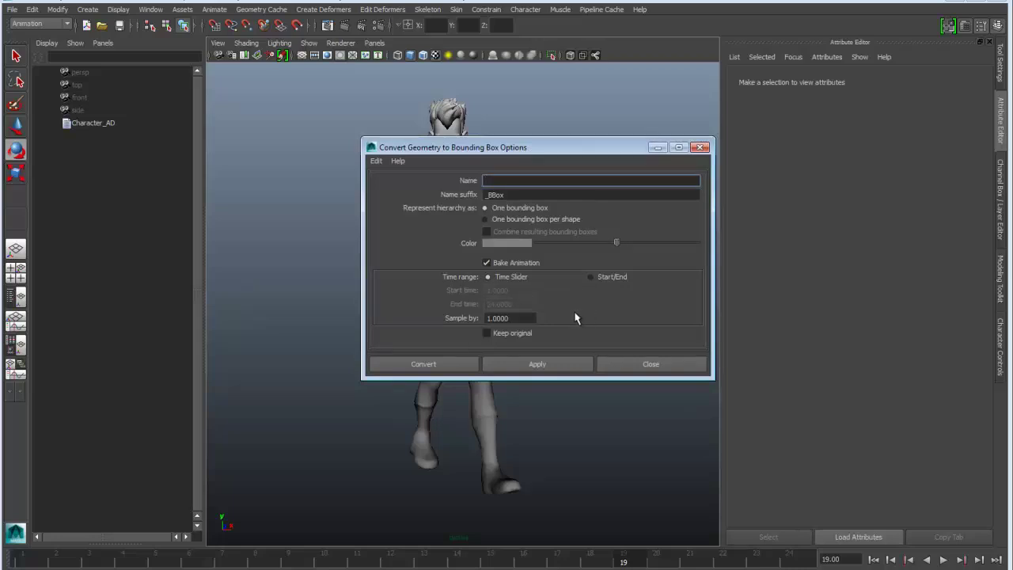
click(594, 275)
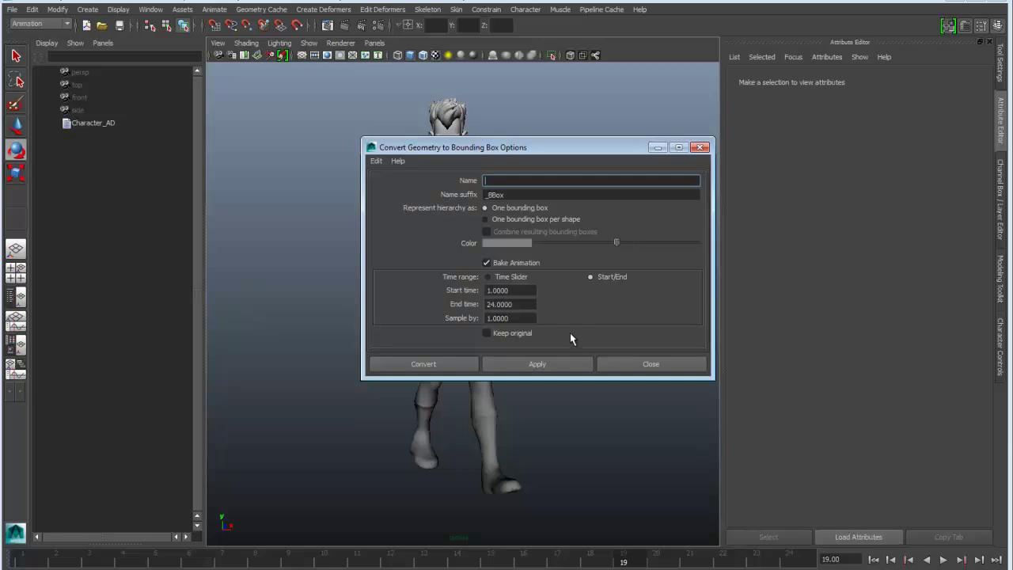
click(620, 364)
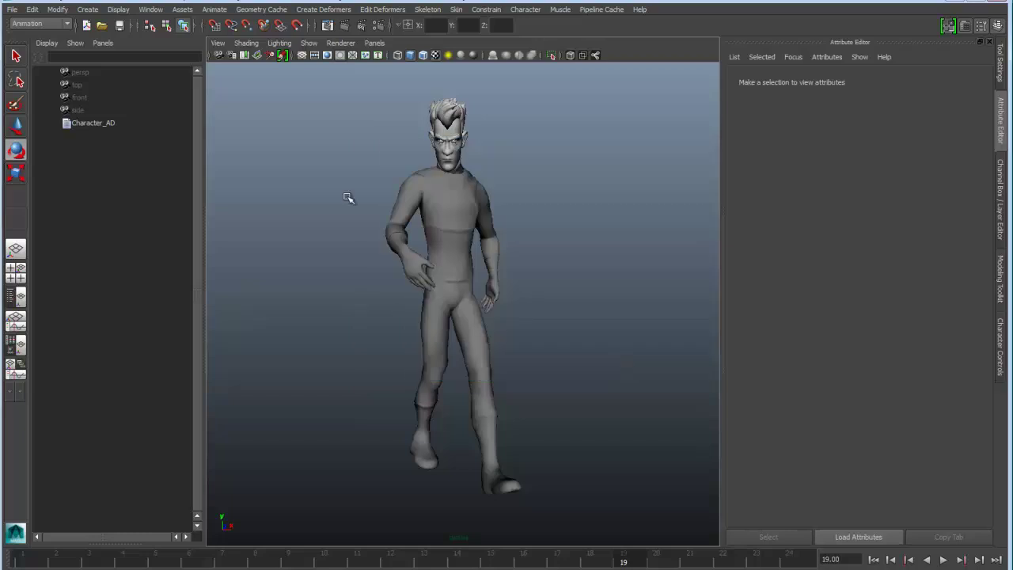
Set the active representation of the Character_AD assembly to BBox
click(82, 123)
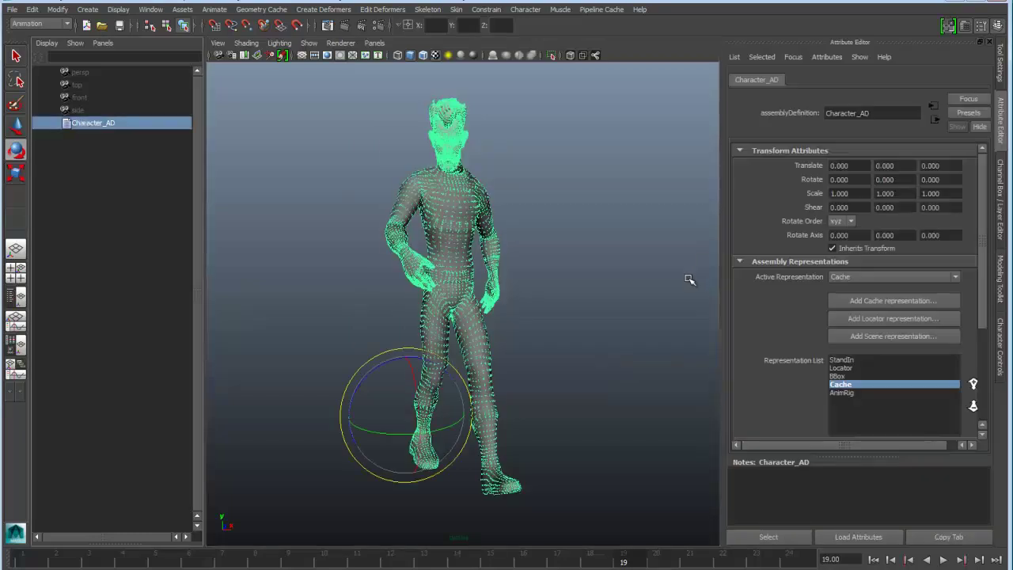
click(843, 376)
click(855, 279)
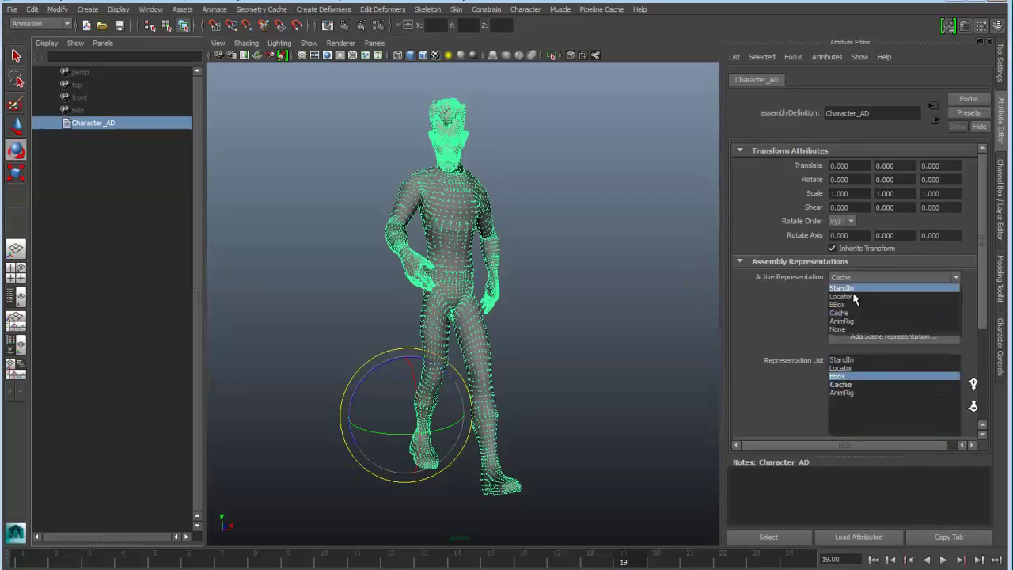
click(847, 305)
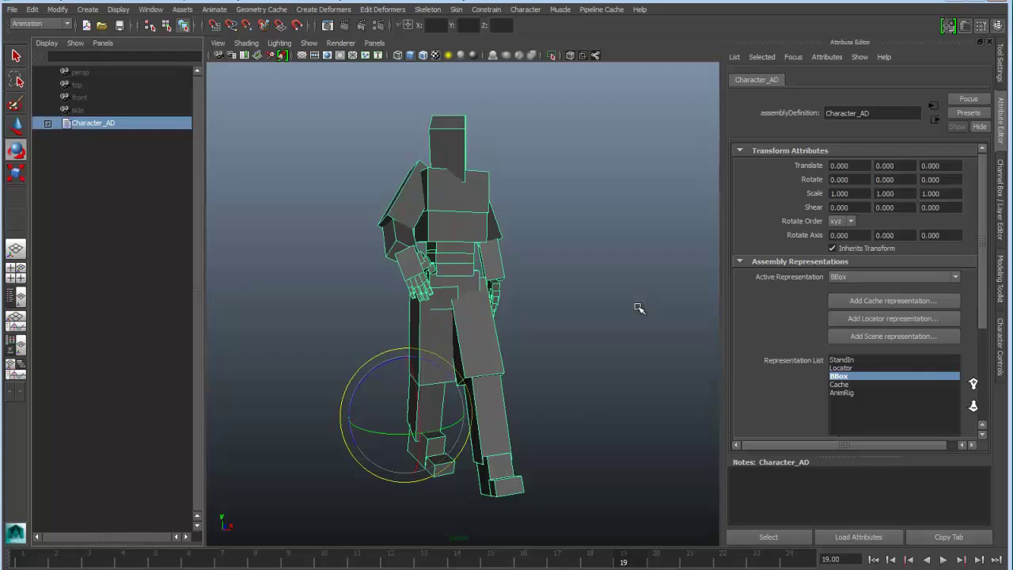
Scrub and play back the bounding-box walk animation and inspect the keyed transform channels of the front thigh box
click(640, 308)
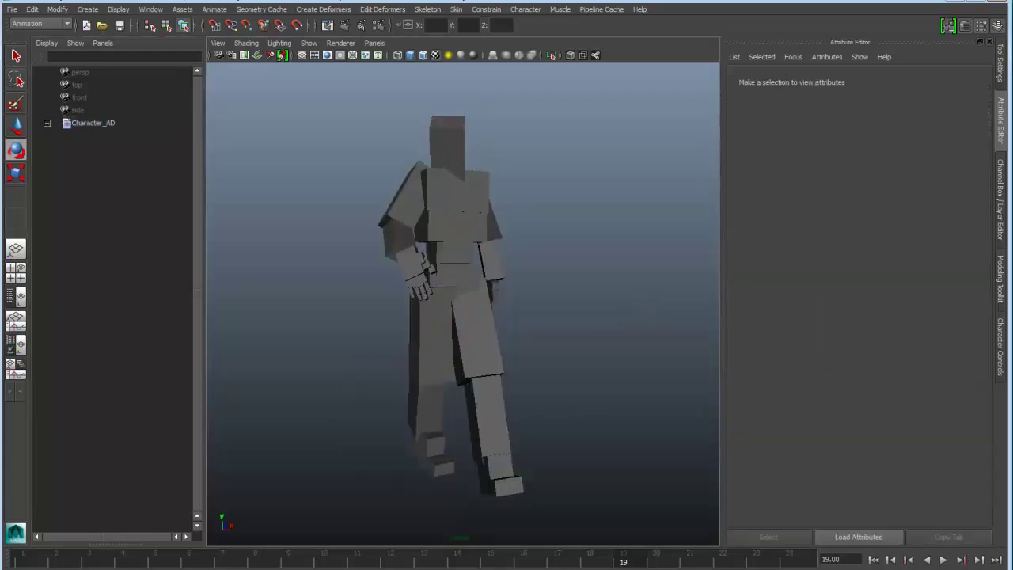
drag(22, 559, 589, 539)
click(488, 342)
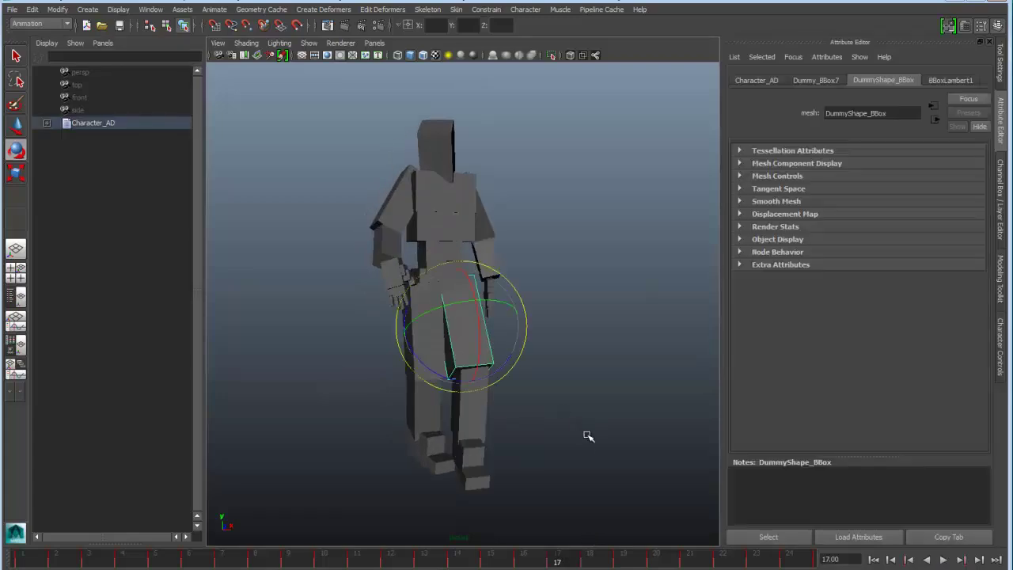
click(1002, 173)
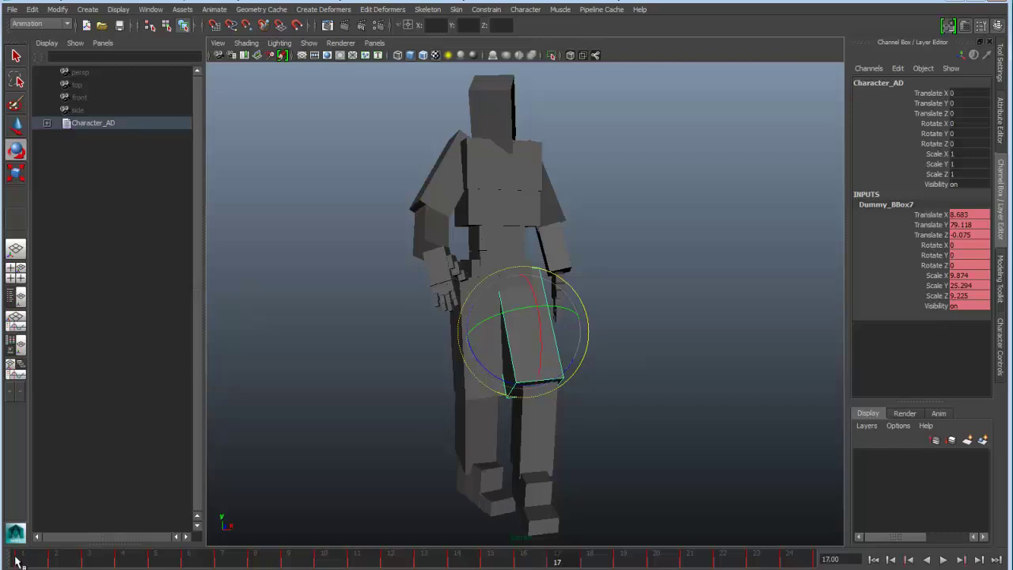
key(alt+v)
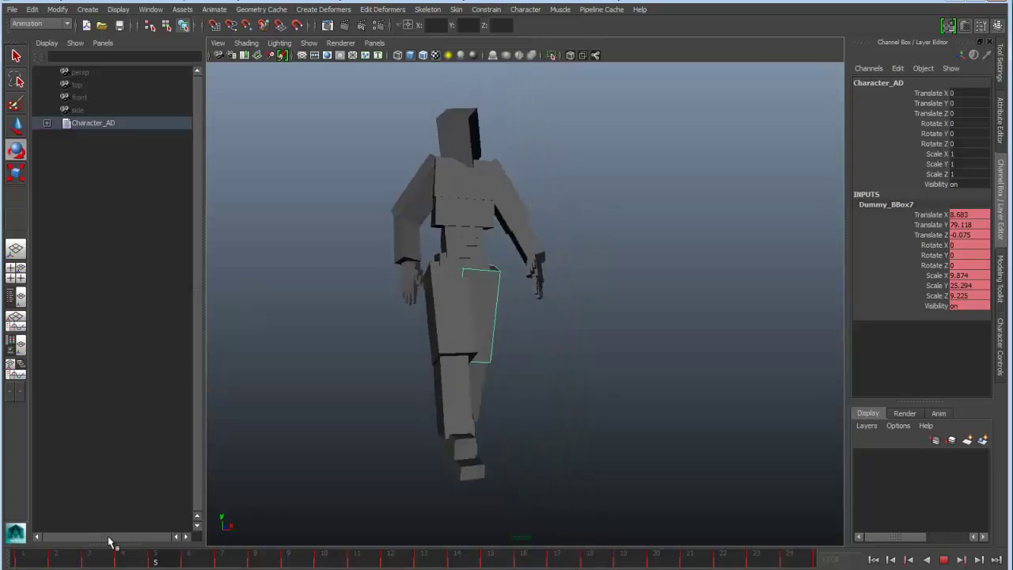
key(Escape)
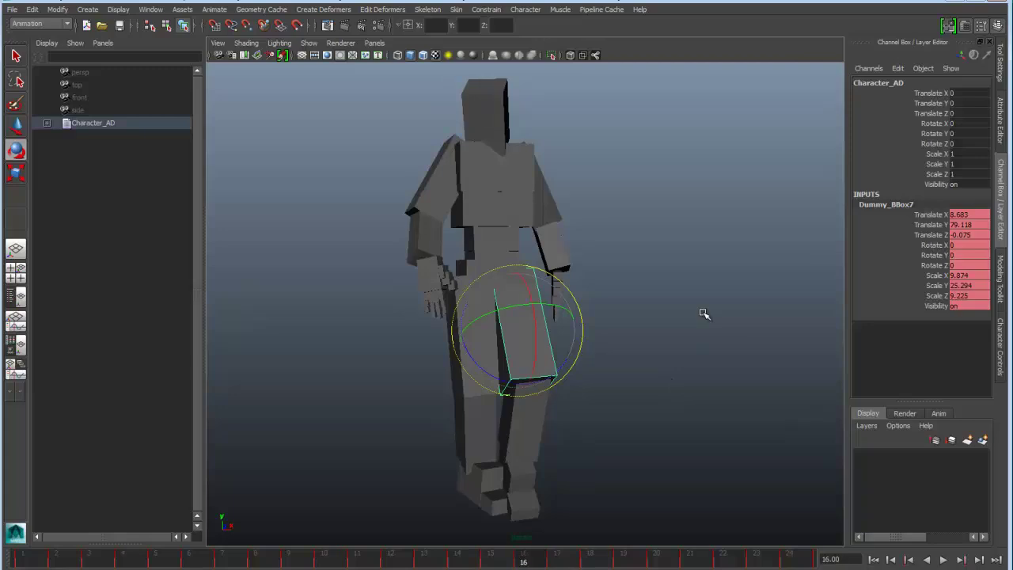
Select the whole Character_AD assembly and set its active representation to Cache
key(Up)
key(Up)
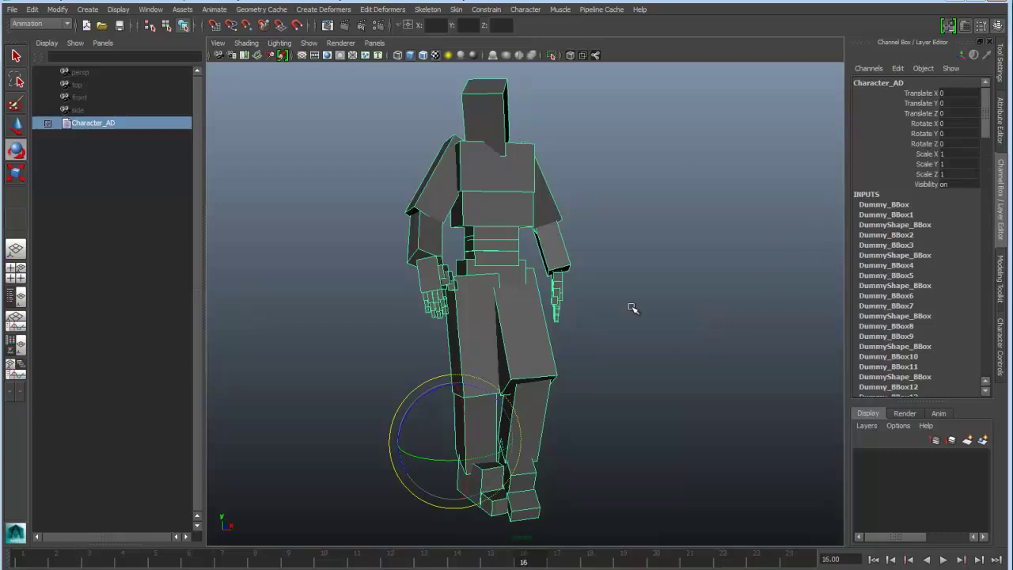
click(1001, 133)
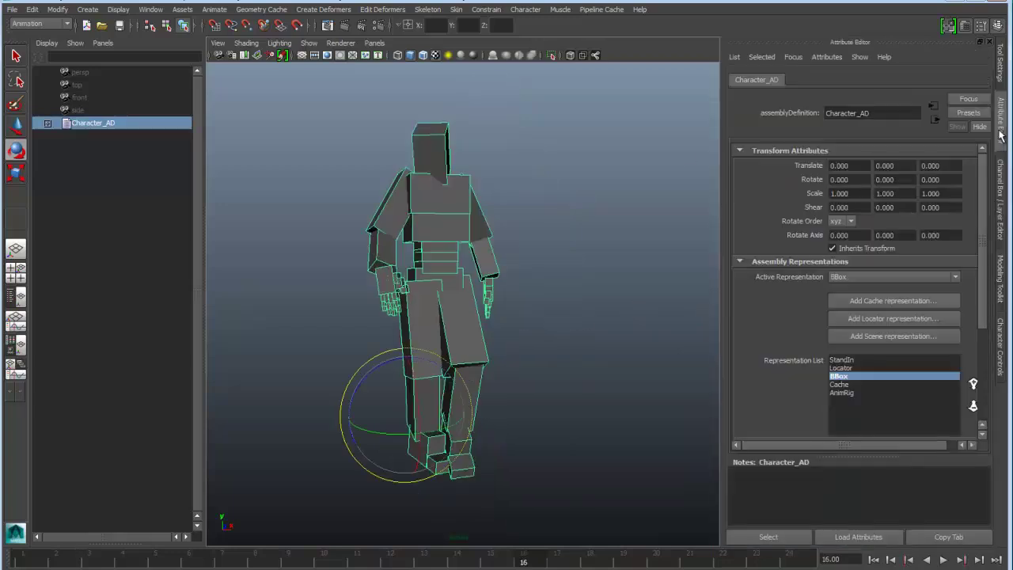
click(877, 276)
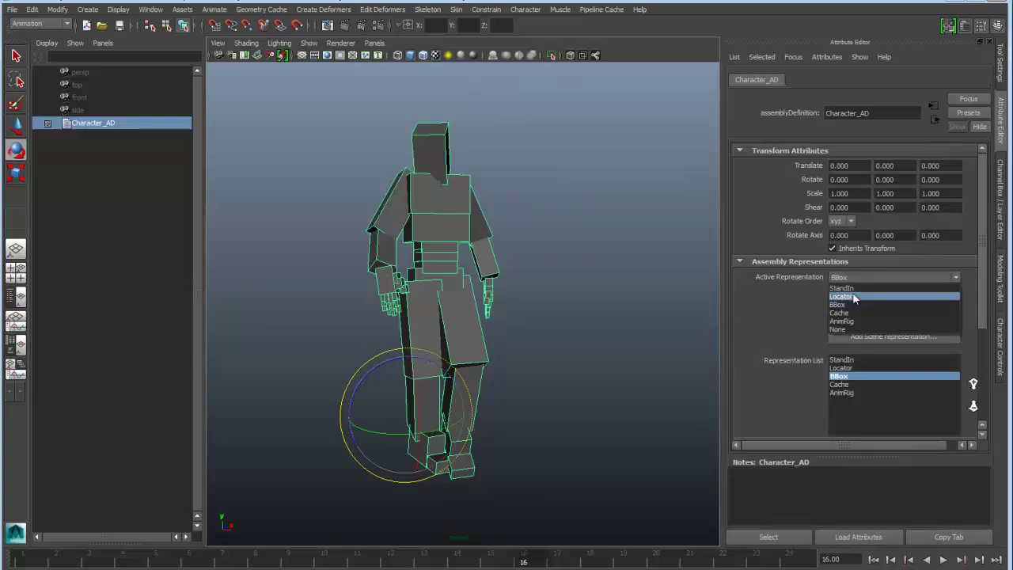
click(847, 312)
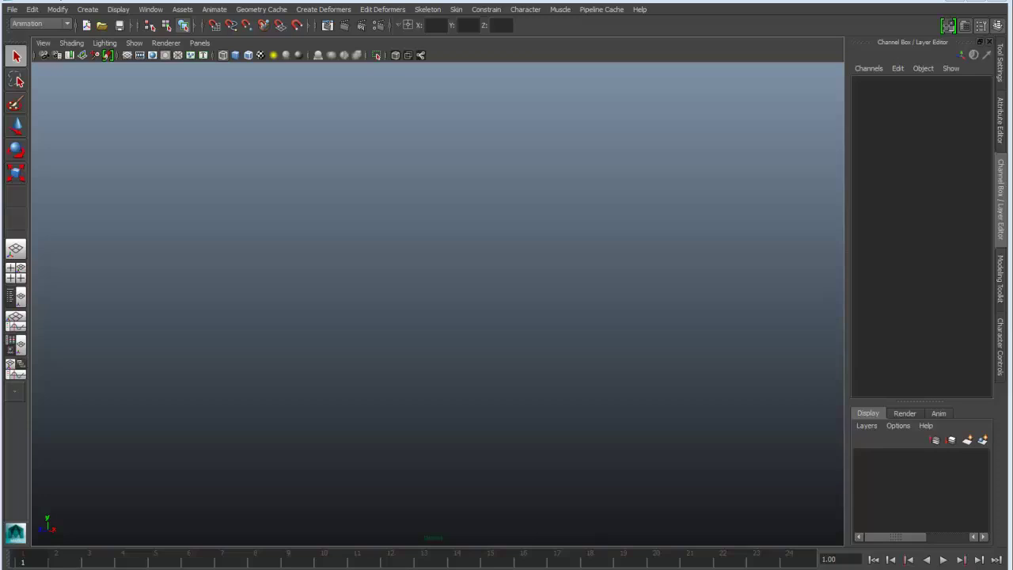
Open the scene 01_MasterScene_begin.mb and create an assembly reference from Gun_AD.mb
click(101, 26)
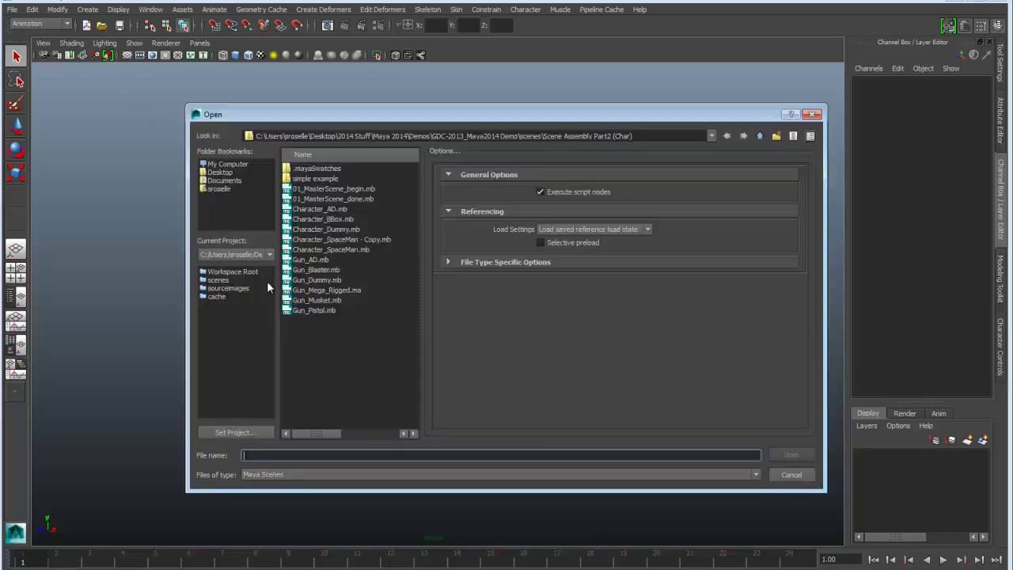
double_click(328, 188)
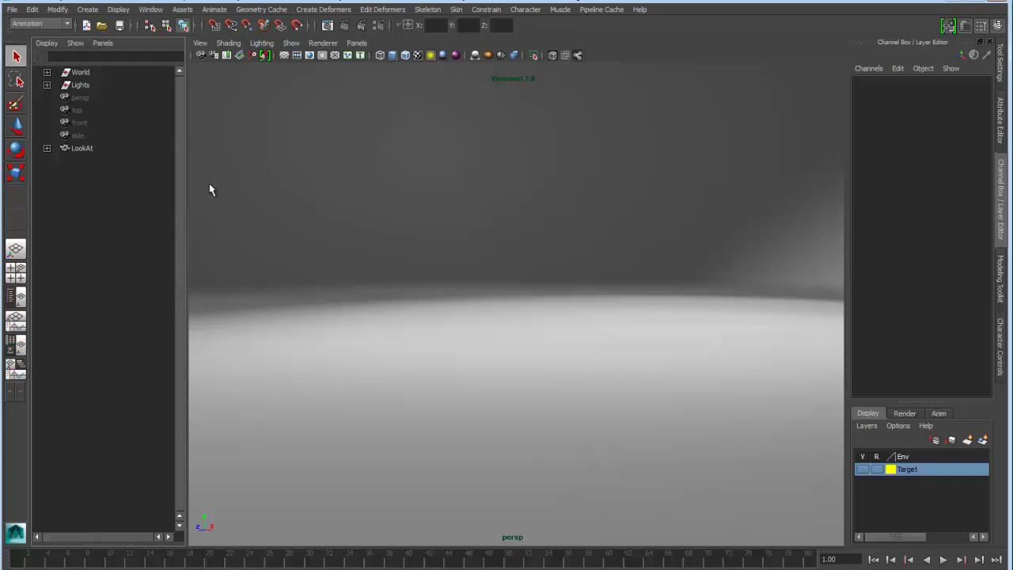
right_click(79, 190)
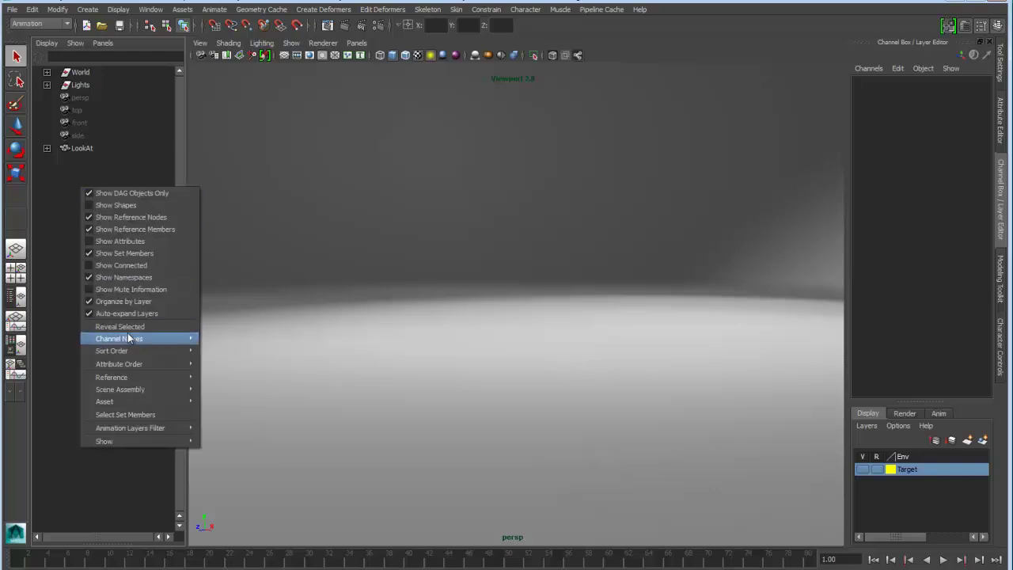
mouse_move(121, 379)
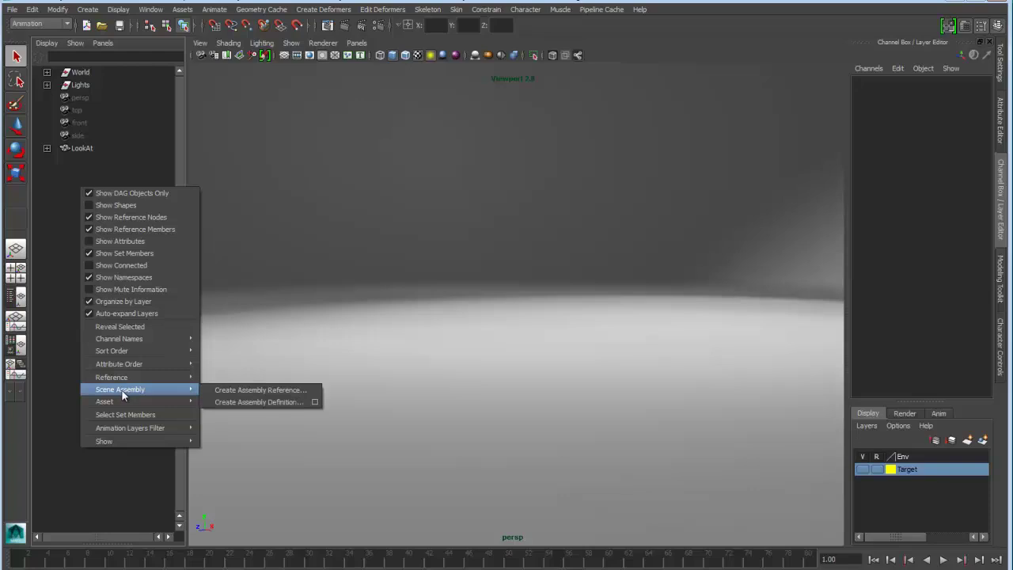
click(257, 390)
double_click(313, 260)
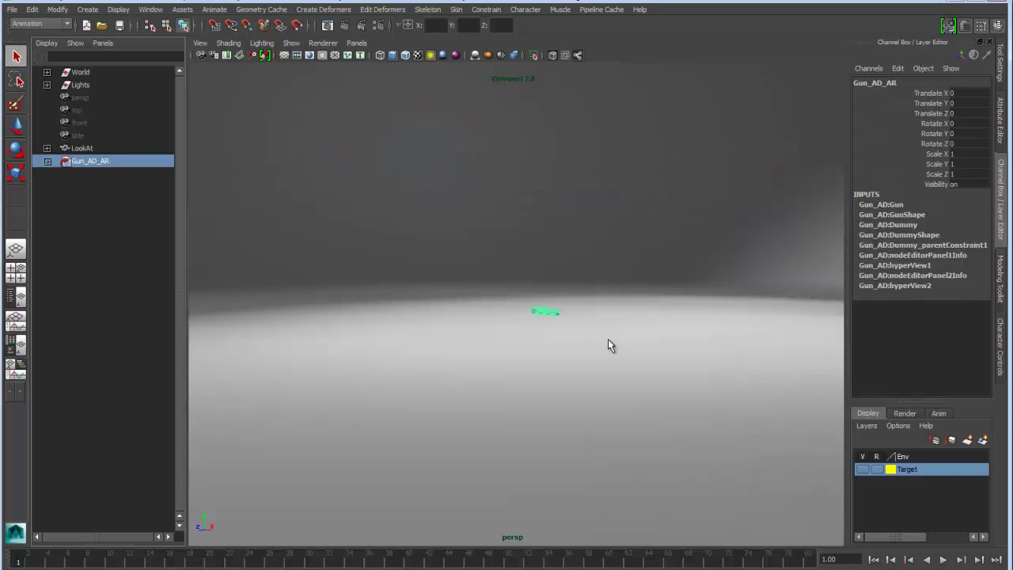
Frame the gun and switch the active representation of Gun_AD_AR through Musket, Pistol and Blaster, ending on AnimRig
key(f)
alt+drag(633, 362, 401, 360)
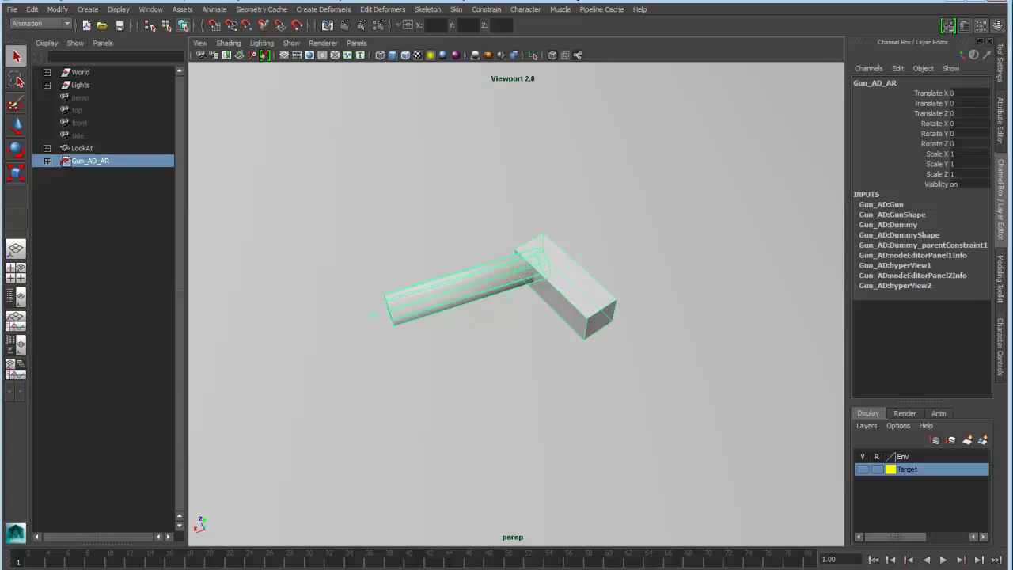
click(1001, 119)
click(871, 341)
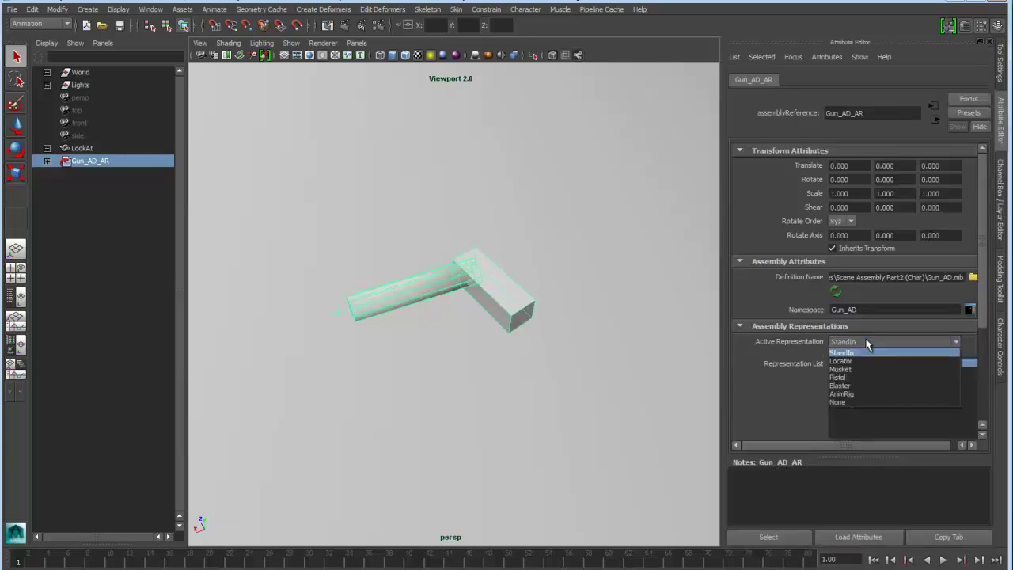
click(855, 372)
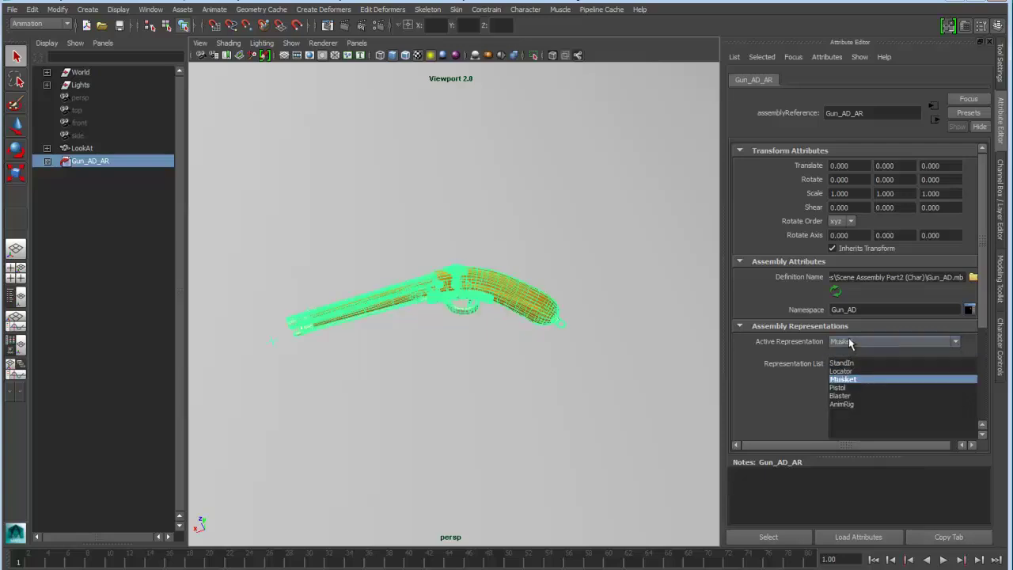
click(853, 343)
click(854, 381)
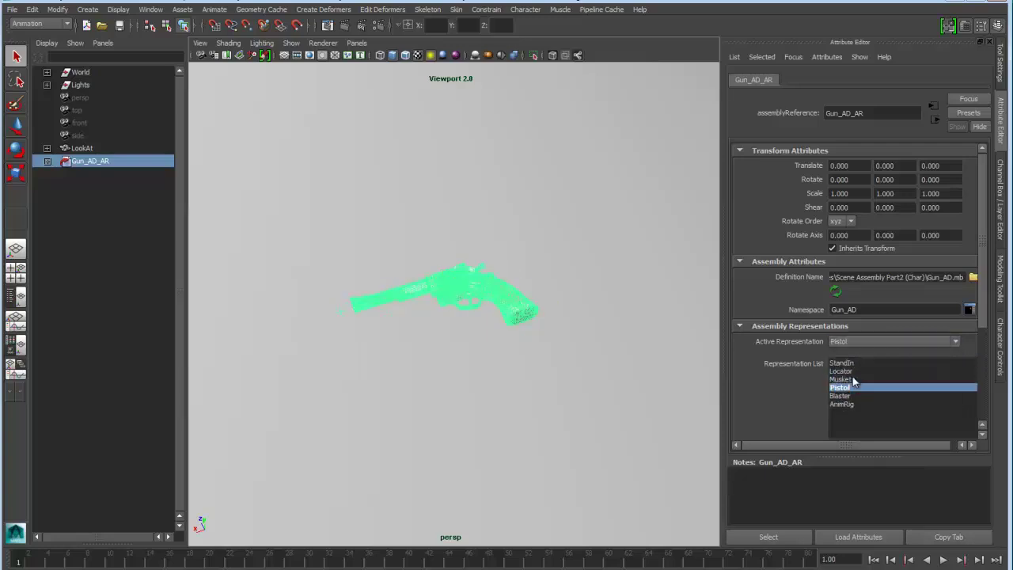
click(848, 341)
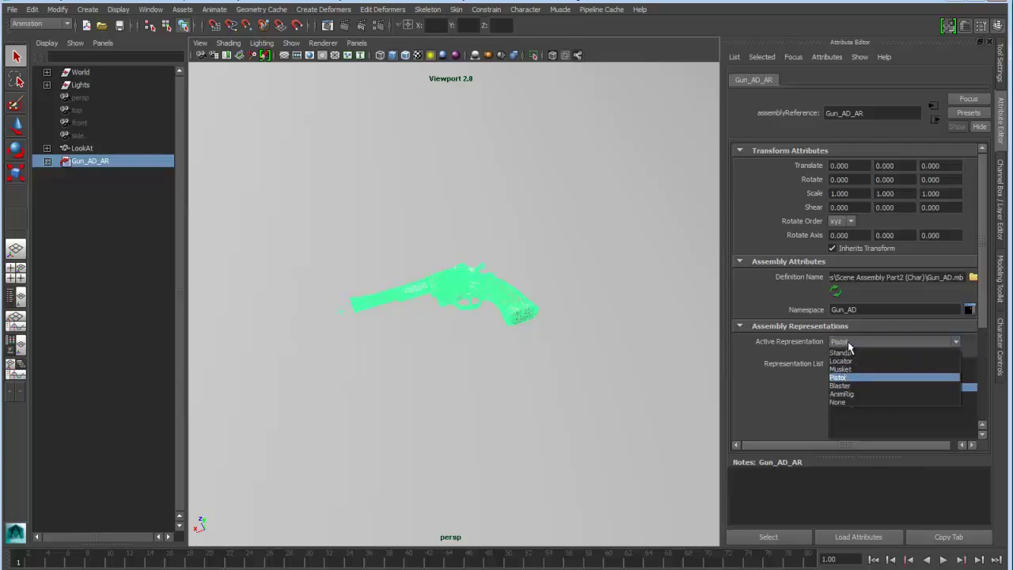
click(851, 387)
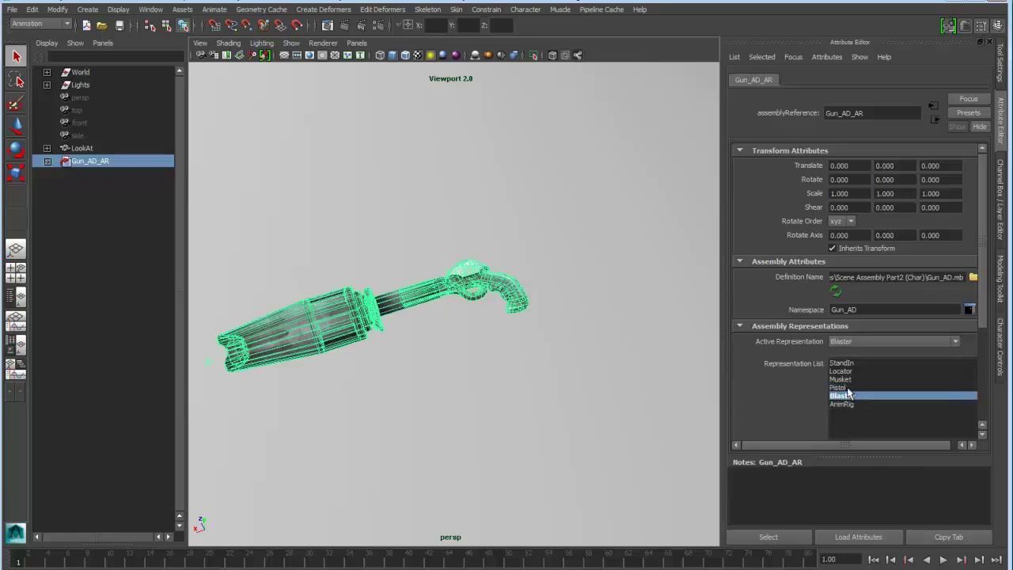
click(848, 341)
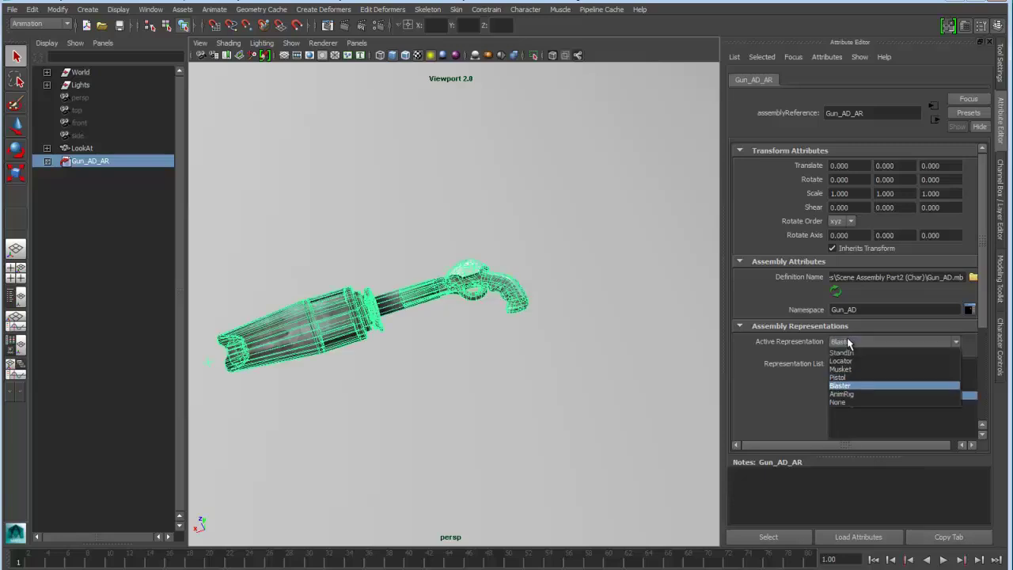
click(860, 393)
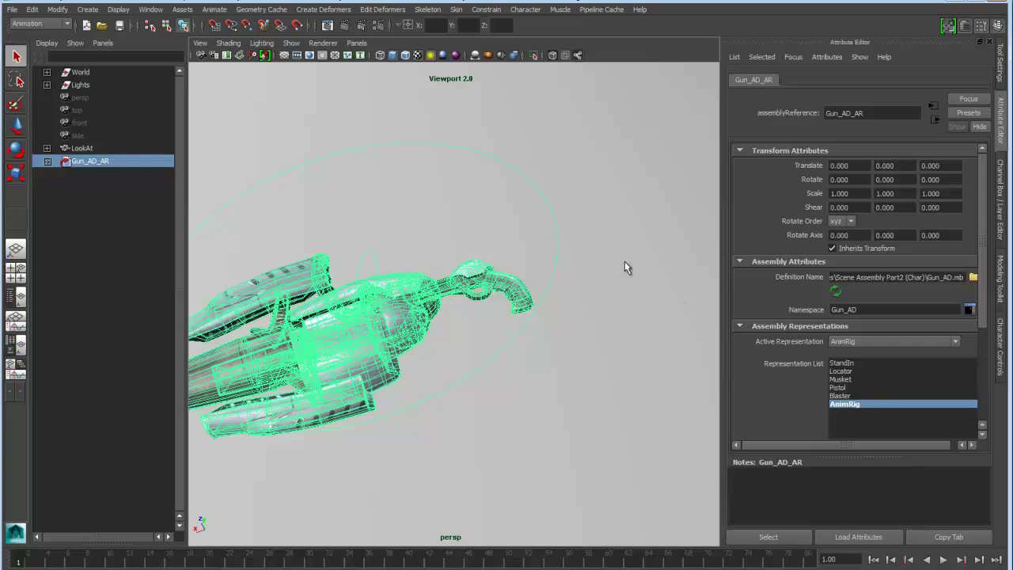
Select the CTRL_M_TopHandle curve of the gun rig, try rotating it and clear the selection
alt+drag(531, 310, 555, 201)
click(555, 201)
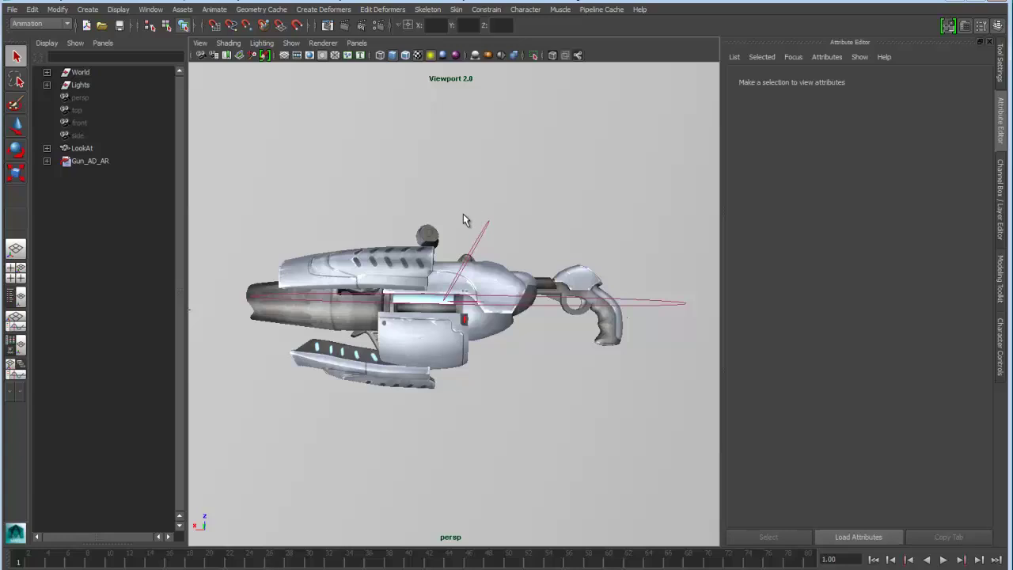
click(484, 227)
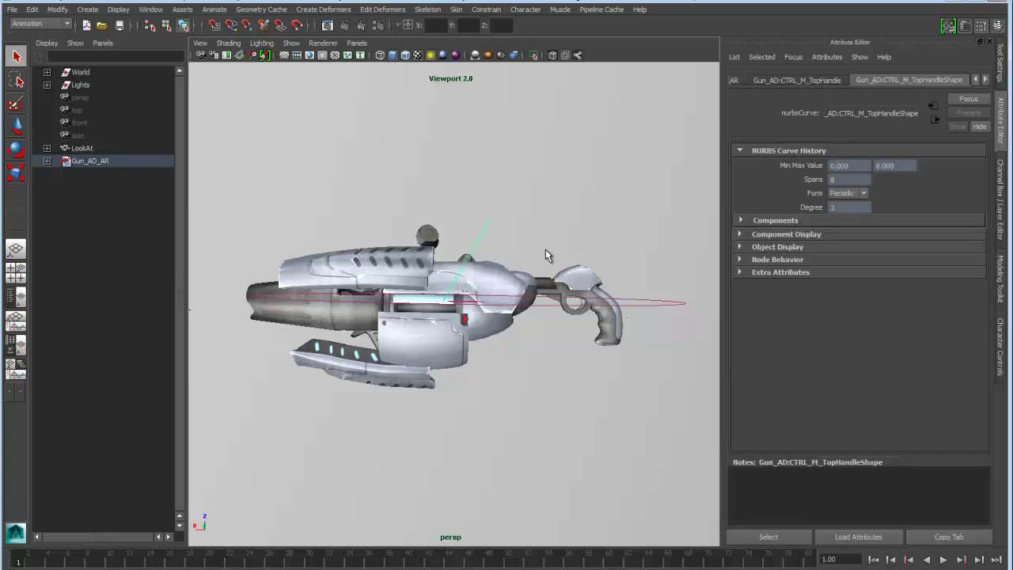
key(e)
mouse_move(524, 267)
mouse_down()
mouse_move(511, 291)
mouse_move(532, 261)
mouse_up()
click(523, 174)
drag(524, 174, 570, 232)
click(574, 235)
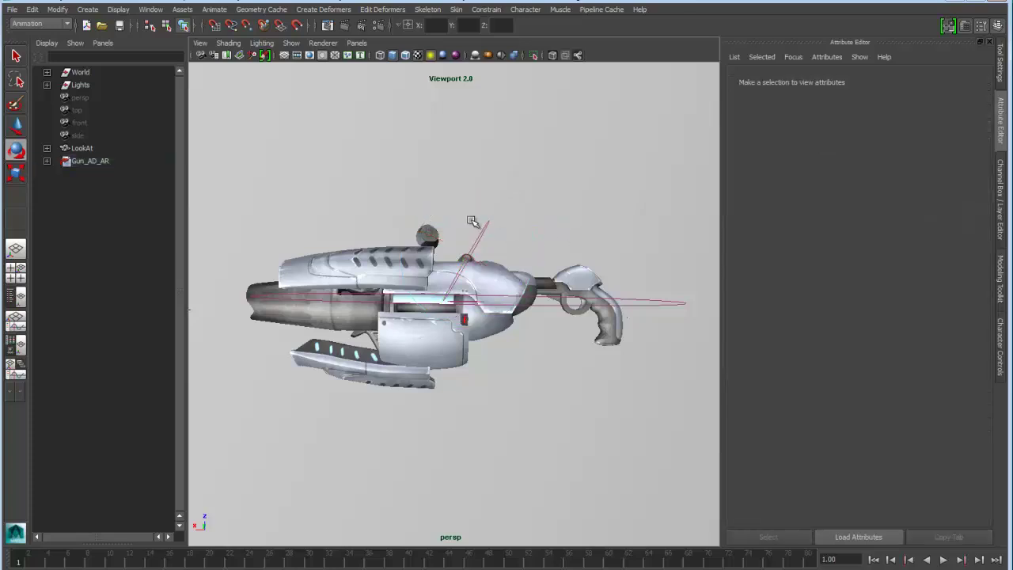
Select the Gun_AD_AR assembly reference and lock all its translate, rotate, scale and visibility channels
click(470, 222)
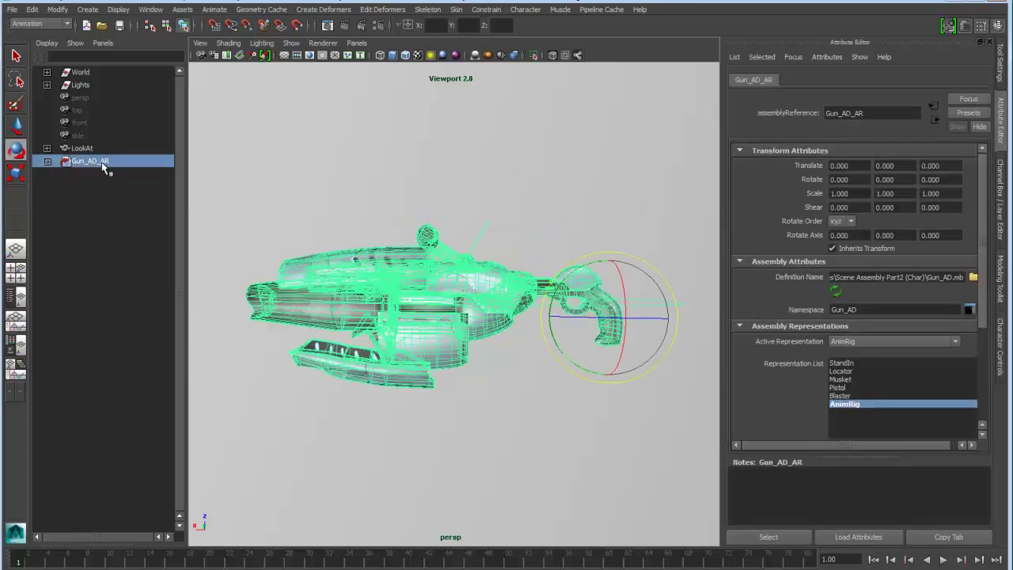
click(498, 164)
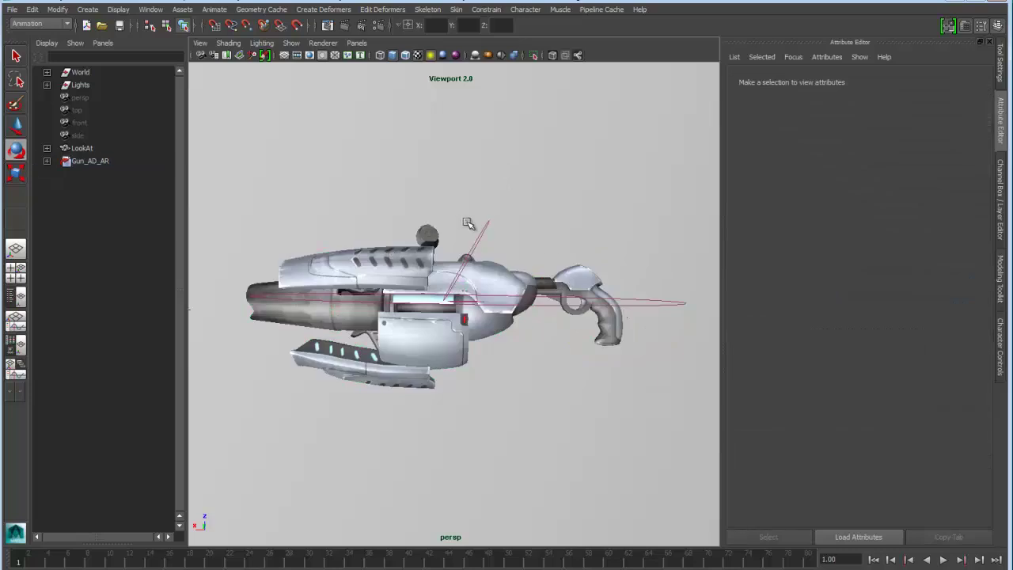
click(466, 222)
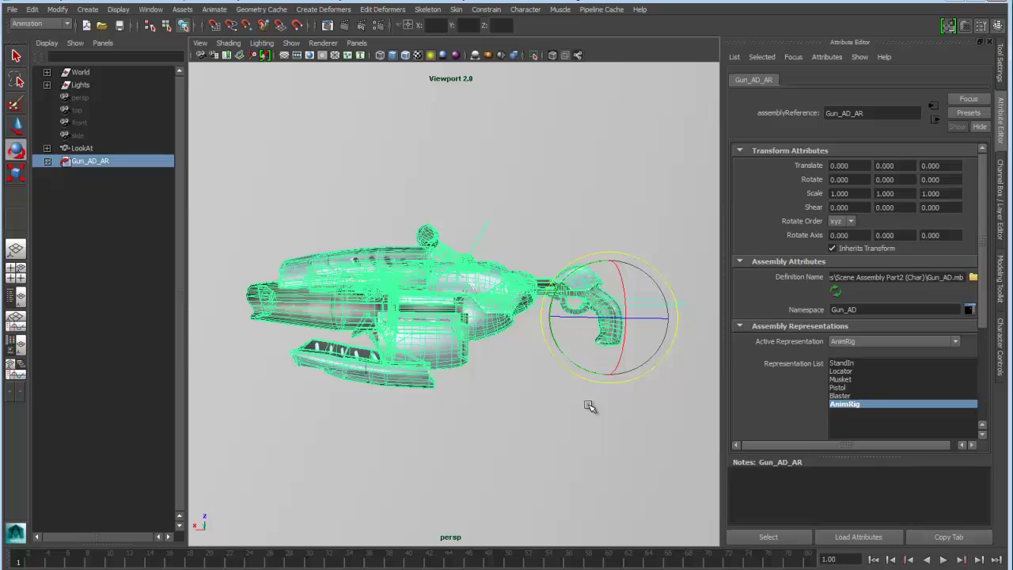
click(999, 200)
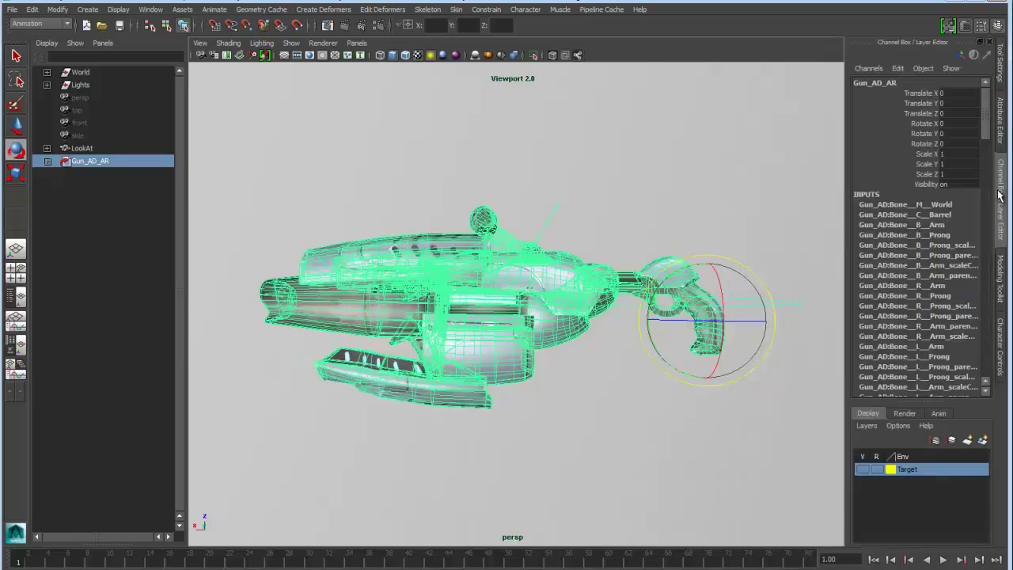
click(107, 165)
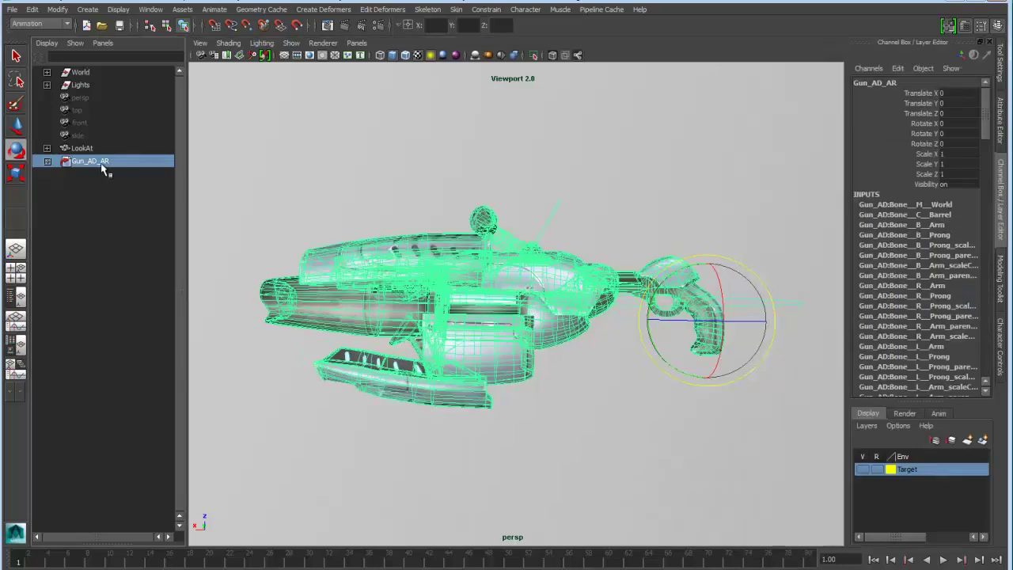
drag(917, 93, 917, 177)
right_click(917, 126)
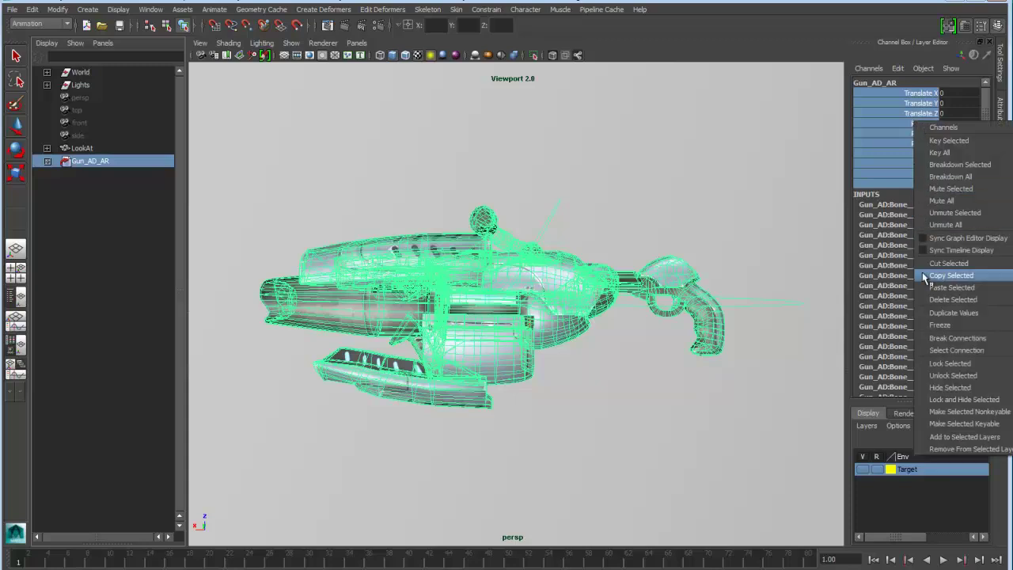
click(949, 365)
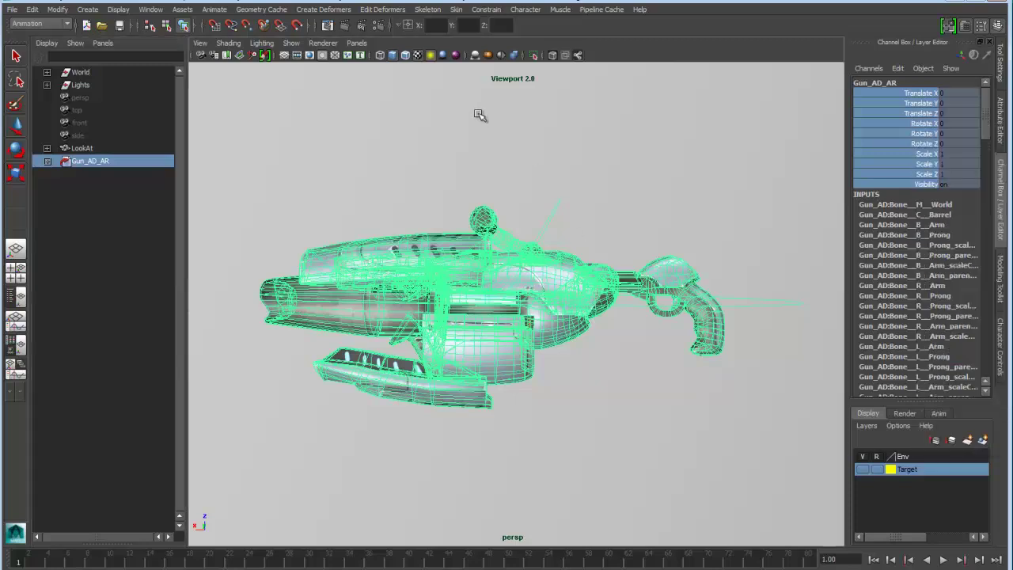
Select the gun's top-handle control curve in the viewport to check that it is still selectable, and deselect it
click(482, 143)
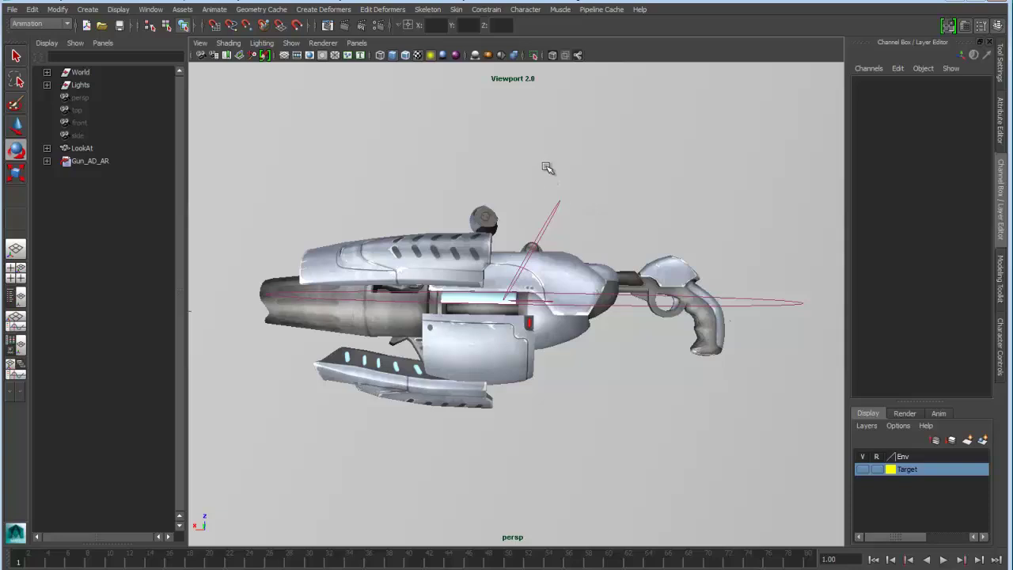
right_drag(546, 164, 595, 217)
drag(594, 214, 617, 225)
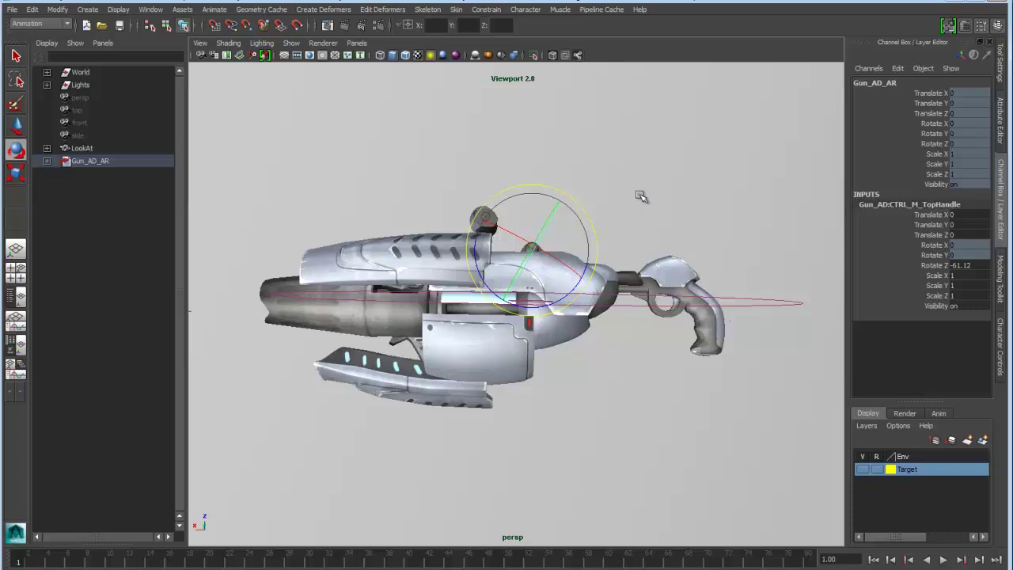
click(641, 197)
Select the gun rig's Gun locator, raise it to Translate Y 49.935 and rotate it to about -93.6 in X
scroll(410, 286, down, 5)
drag(285, 288, 349, 345)
mouse_move(656, 389)
alt+mouse_down()
mouse_move(554, 351)
mouse_move(574, 261)
mouse_move(568, 143)
mouse_move(595, 188)
mouse_move(599, 226)
mouse_move(562, 318)
mouse_move(599, 340)
alt+mouse_up()
key(w)
key(e)
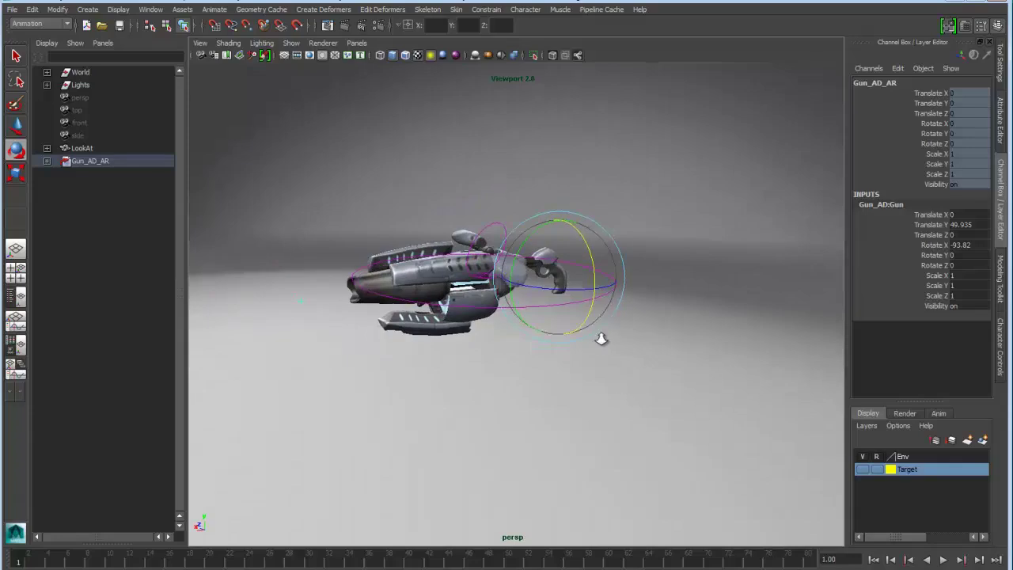
alt+right_drag(600, 340, 744, 309)
drag(605, 234, 603, 233)
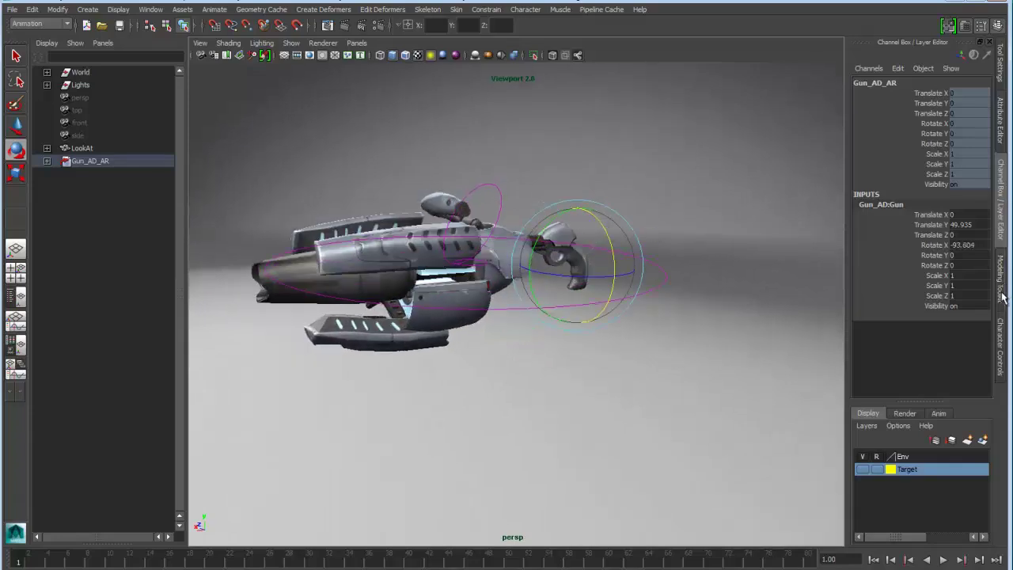
Set the active representation of the Gun_AD_AR assembly reference to Blaster
click(1000, 126)
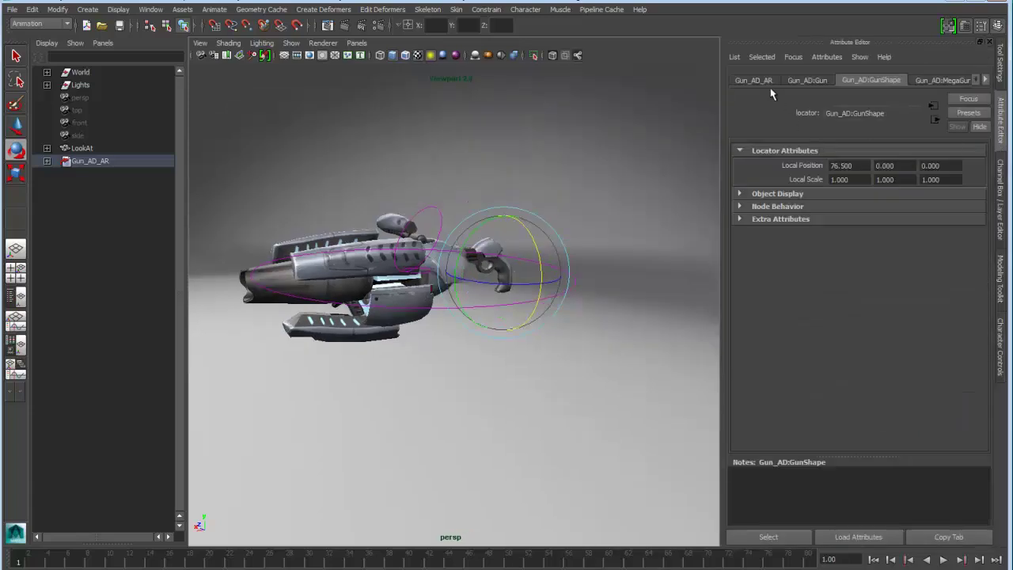
click(756, 81)
click(850, 341)
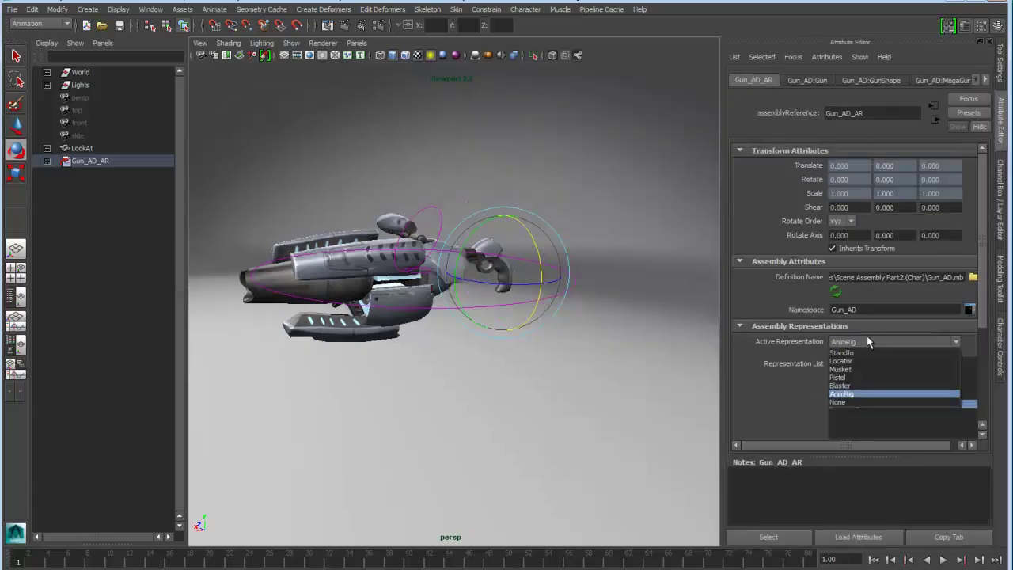
click(850, 386)
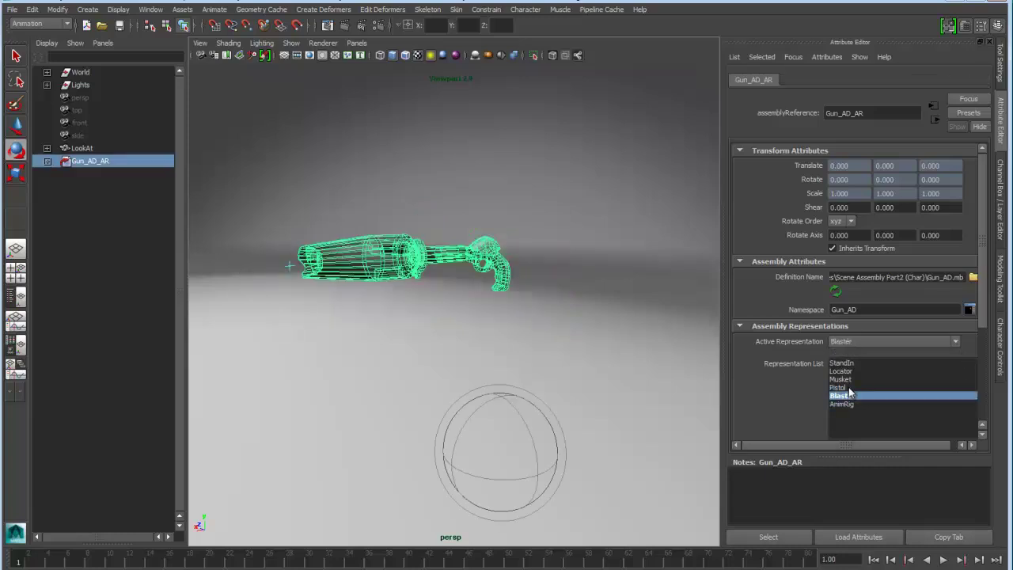
Set the active representation of the Gun_AD_AR assembly reference to AnimRig and deselect it
click(863, 341)
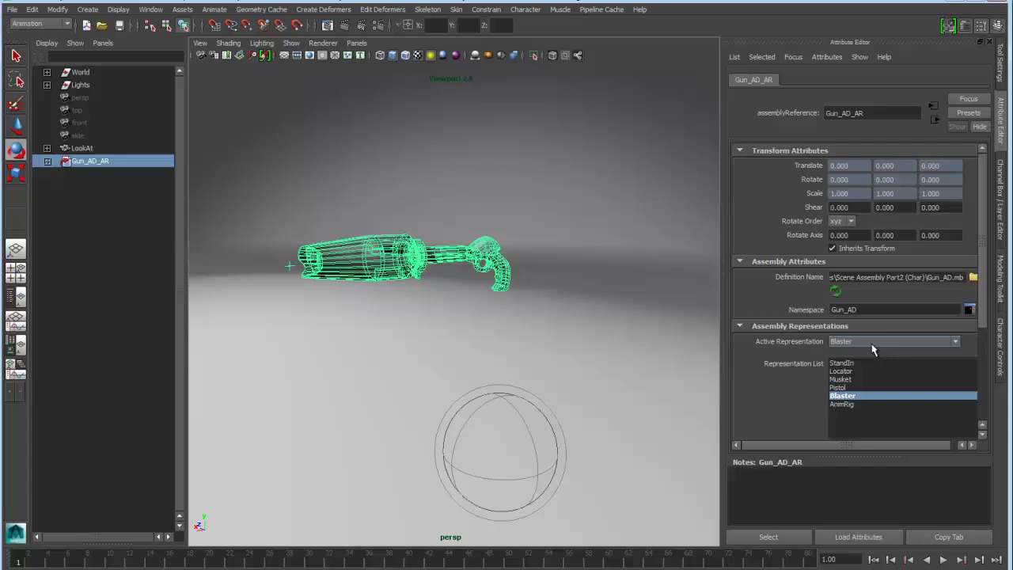
click(864, 395)
click(583, 305)
mouse_move(583, 305)
alt+mouse_down()
mouse_move(593, 312)
mouse_move(550, 307)
alt+mouse_up()
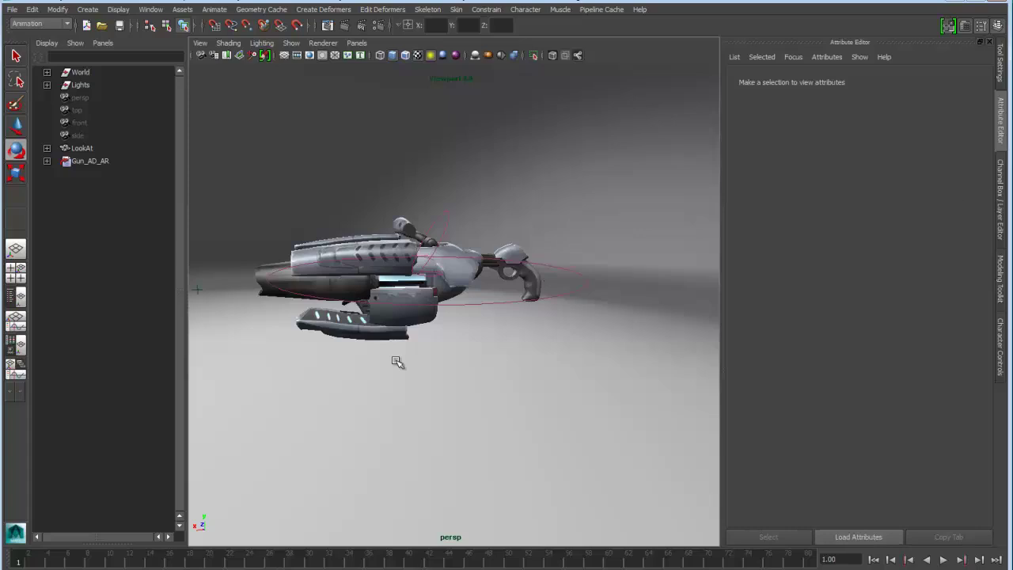
key(alt+v)
key(alt+v)
alt+drag(339, 448, 423, 466)
Select the gun's top-handle control curve and swing it back and forward again to test the rig's motion
click(511, 207)
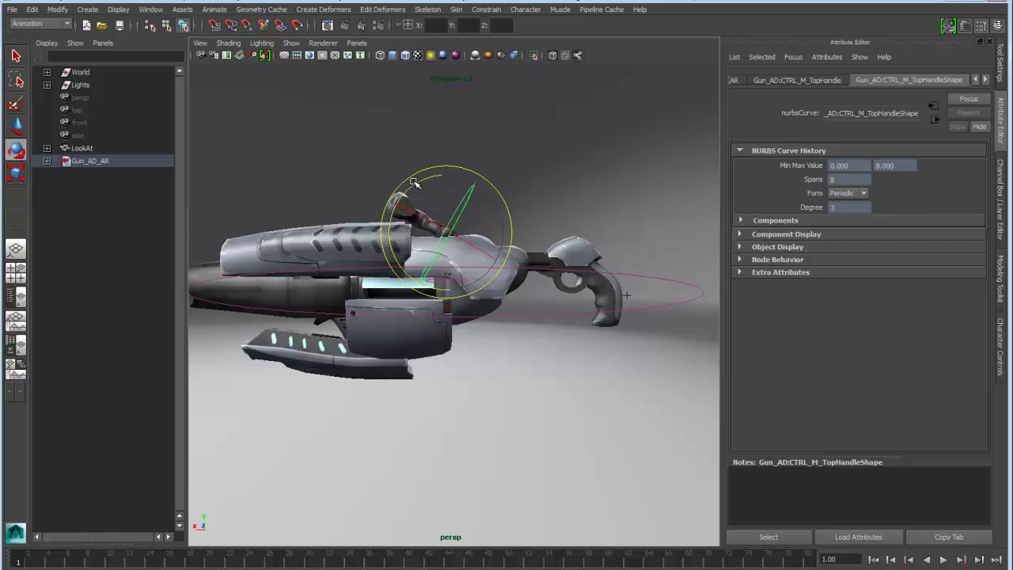
drag(437, 224, 460, 253)
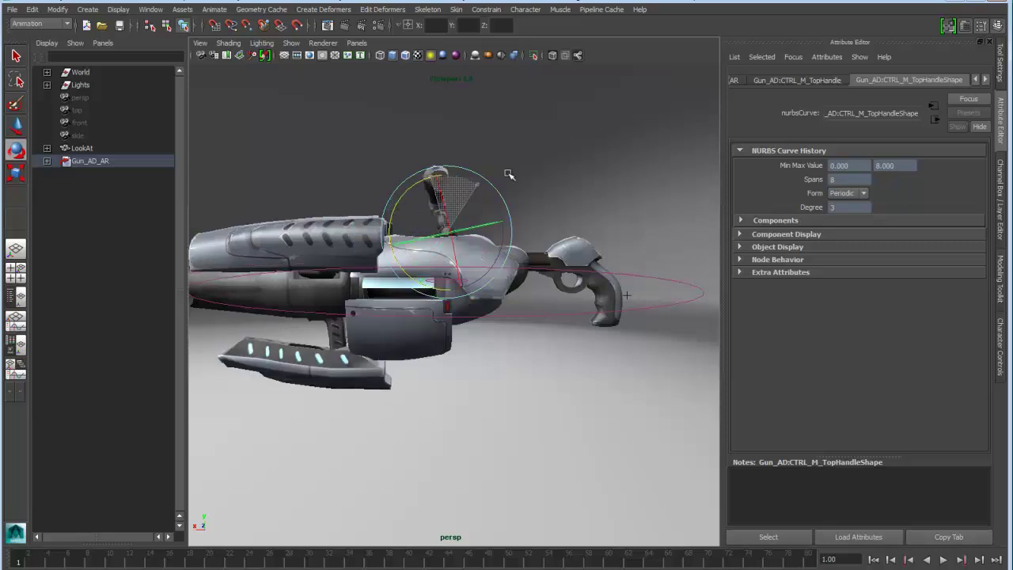
alt+drag(448, 324, 506, 332)
drag(475, 194, 372, 238)
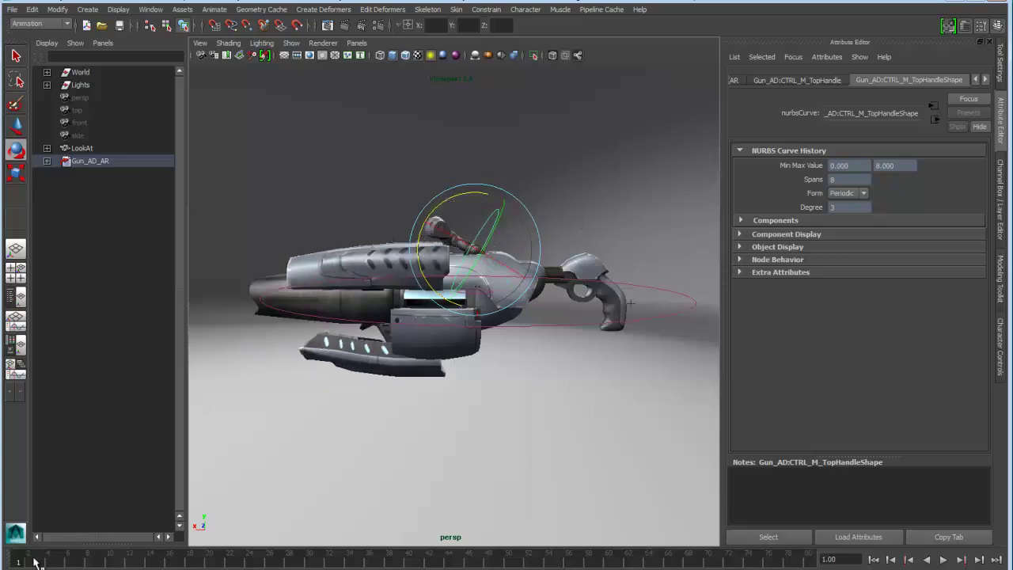
Animate the top-handle control by swinging it back, forward and back again at about frames 23, 45 and 68
drag(76, 559, 240, 559)
drag(457, 197, 567, 273)
drag(243, 559, 459, 559)
drag(472, 194, 368, 459)
drag(460, 559, 689, 559)
drag(454, 200, 520, 257)
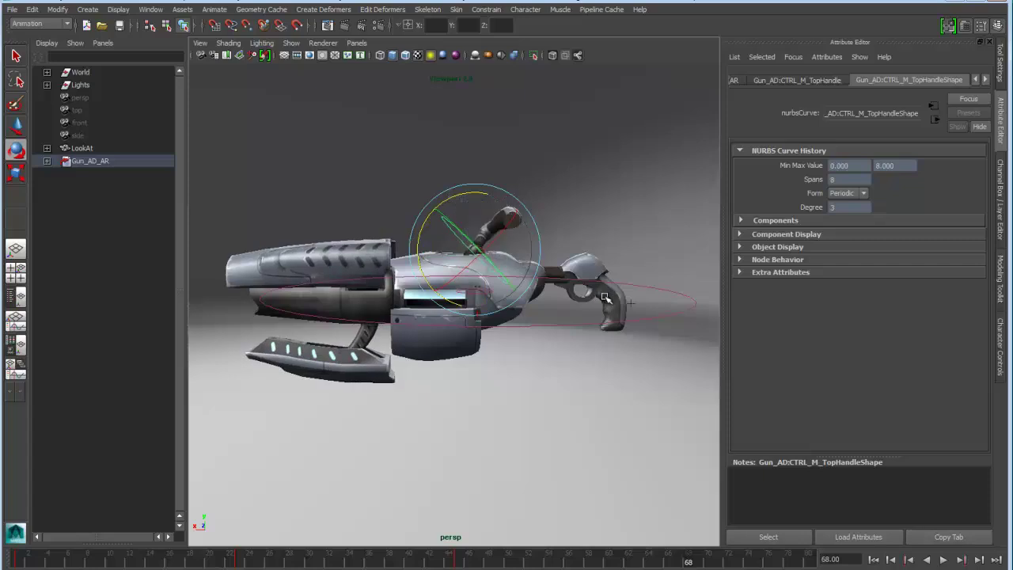
Play back the top-handle animation and return to frame 1
key(alt+v)
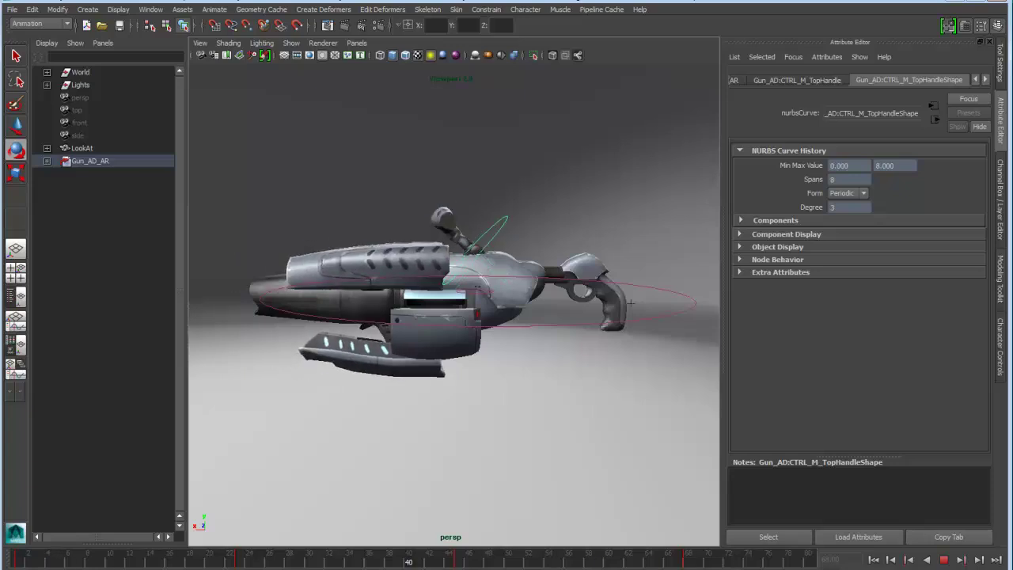
key(alt+shift+v)
alt+drag(459, 273, 473, 274)
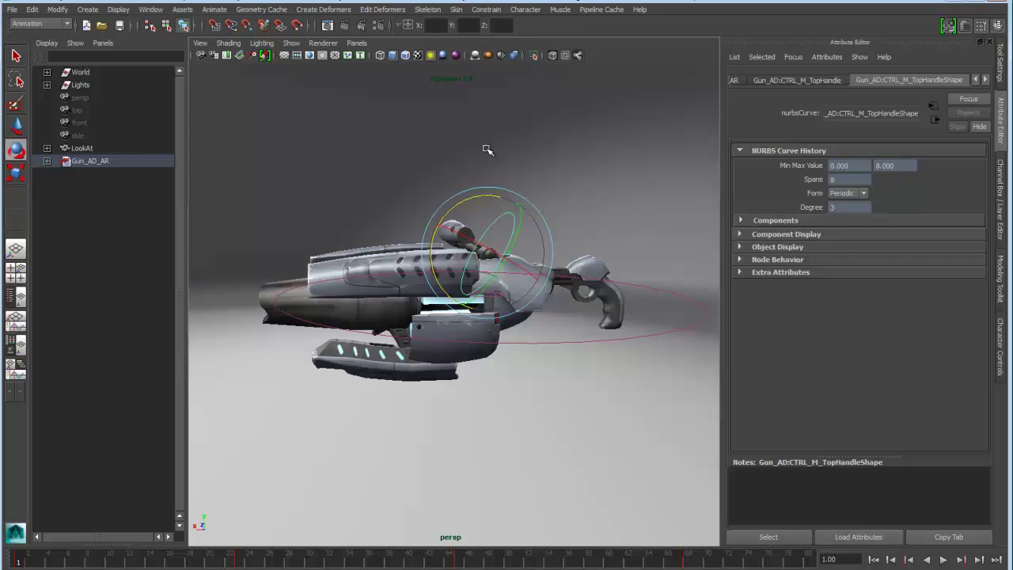
Set the active representation of Gun_AD_AR to Blaster, deselect it and scrub the timeline to frame 57
click(734, 80)
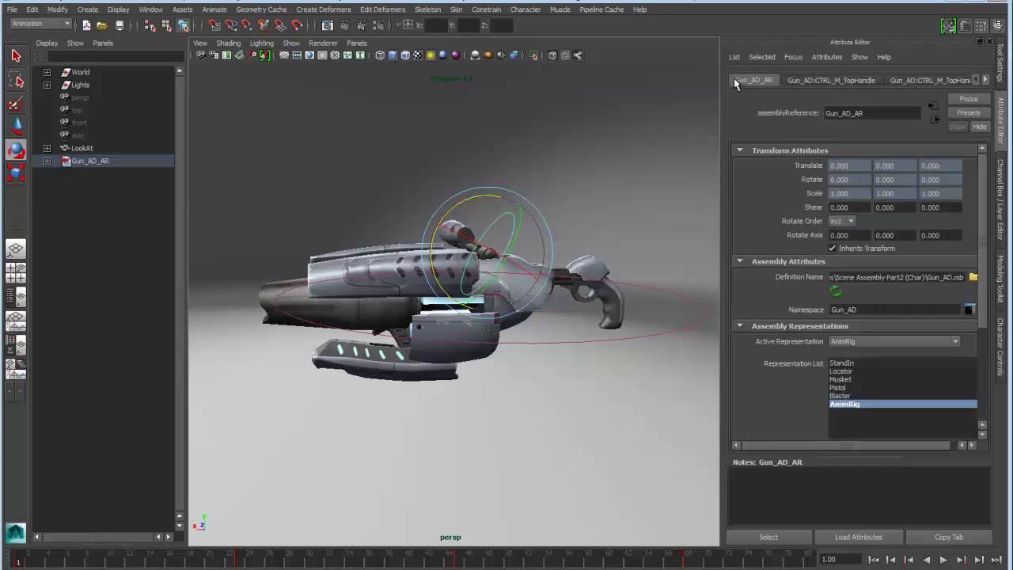
click(848, 341)
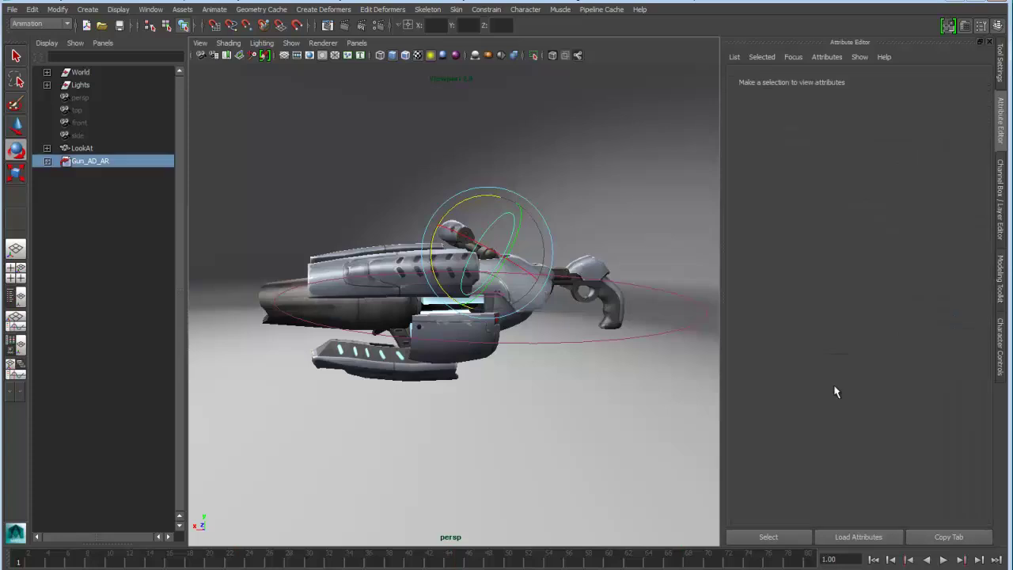
click(836, 386)
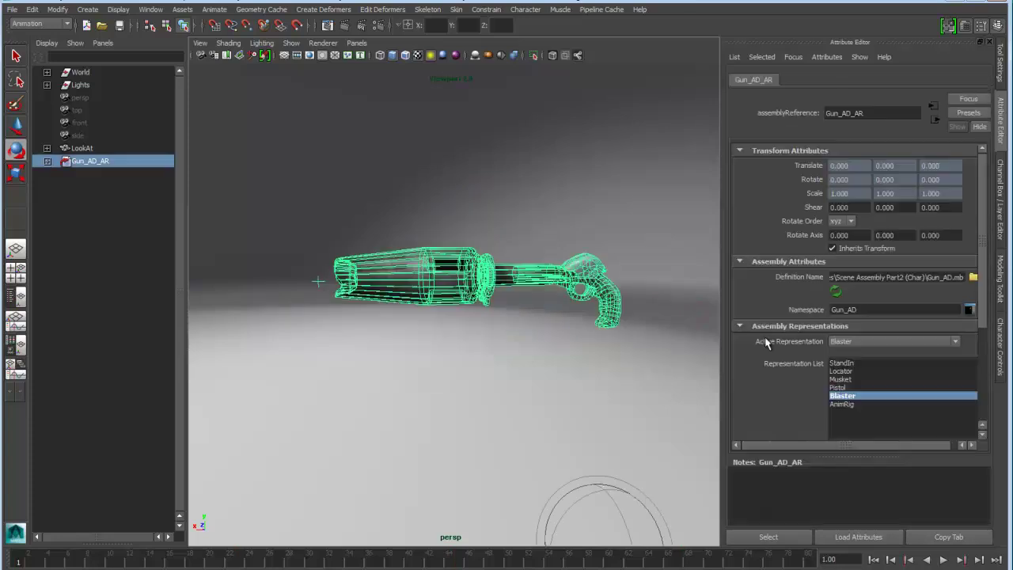
click(527, 211)
drag(77, 559, 655, 564)
key(Escape)
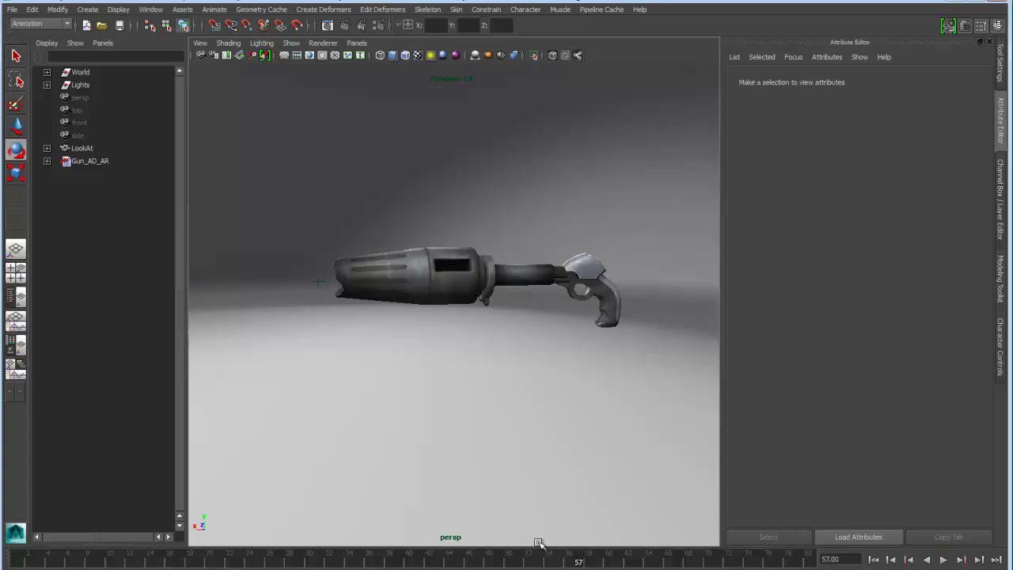
Select the Gun_AD_AR assembly reference and list its scene assembly edits
click(89, 162)
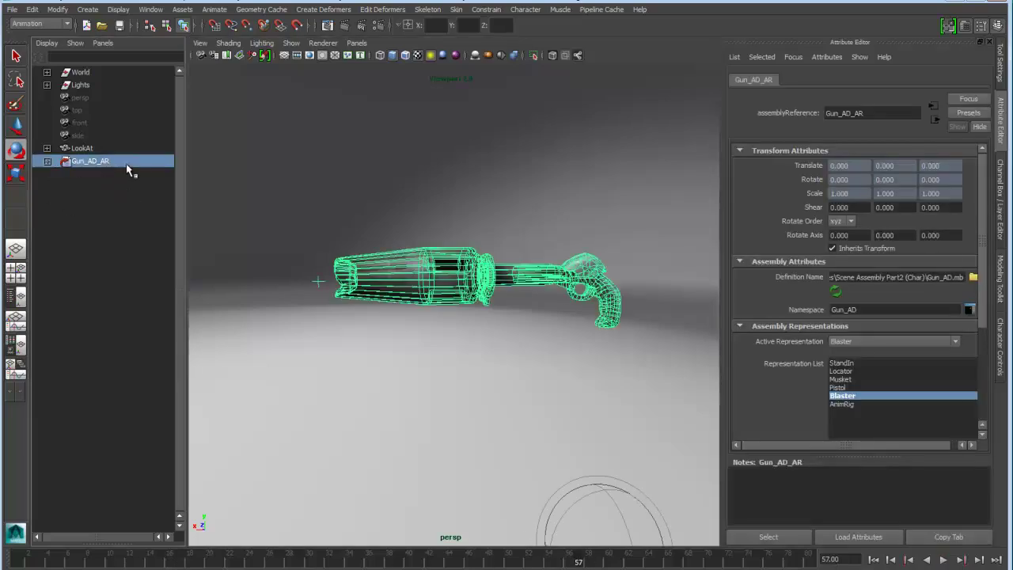
right_click(119, 206)
mouse_move(170, 399)
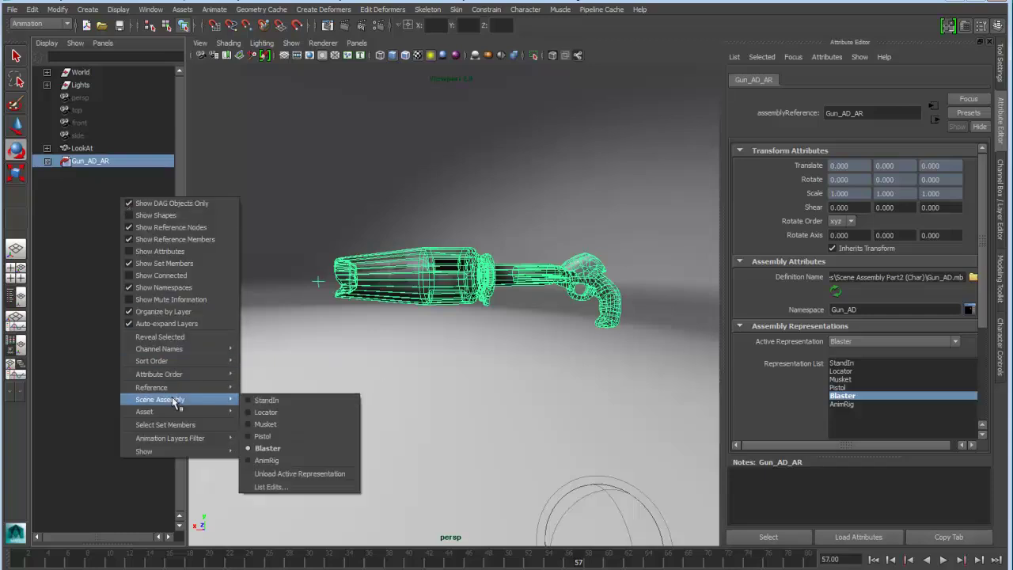
click(290, 487)
drag(448, 66, 449, 69)
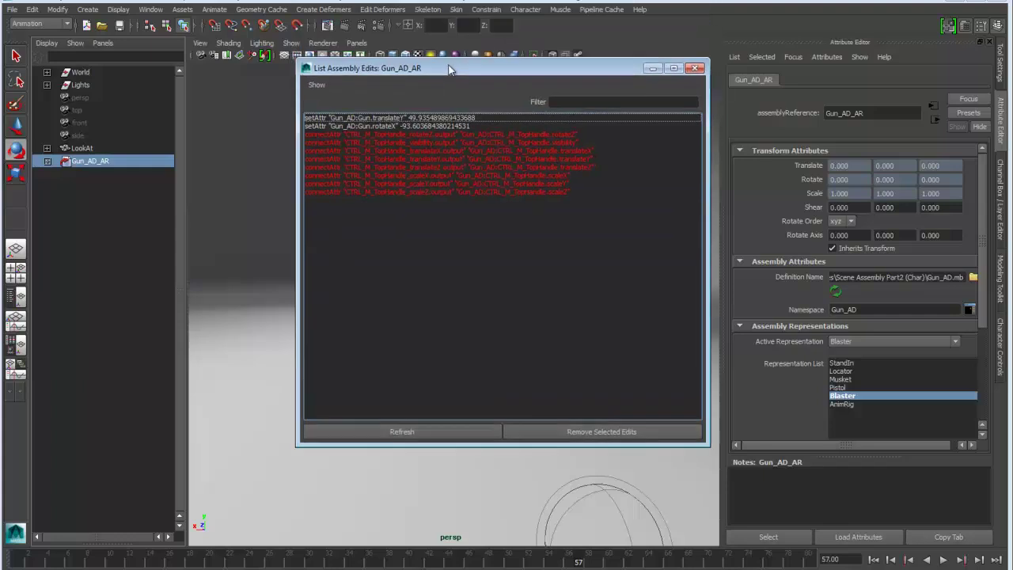
Examine the CTRL_M_TopHandle connectAttr edits from rotateZ to scaleZ, and close the list of assembly edits
click(420, 136)
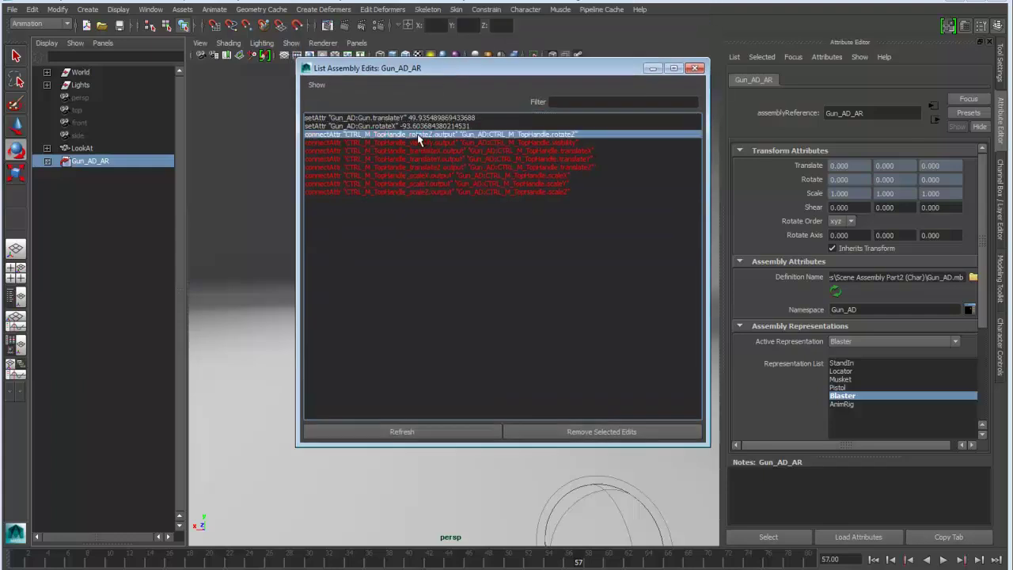
shift+click(412, 193)
key(Delete)
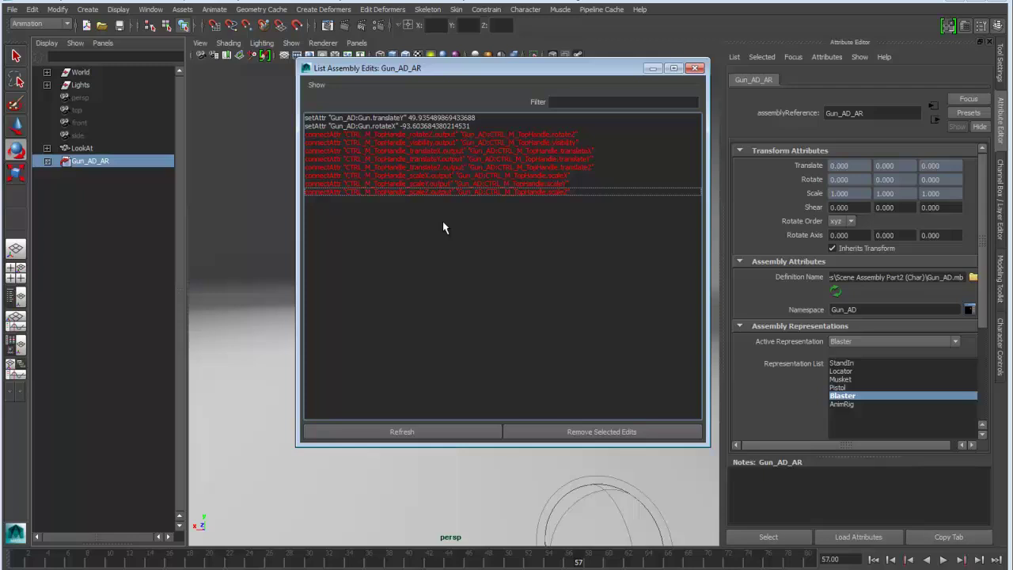
drag(432, 68, 709, 83)
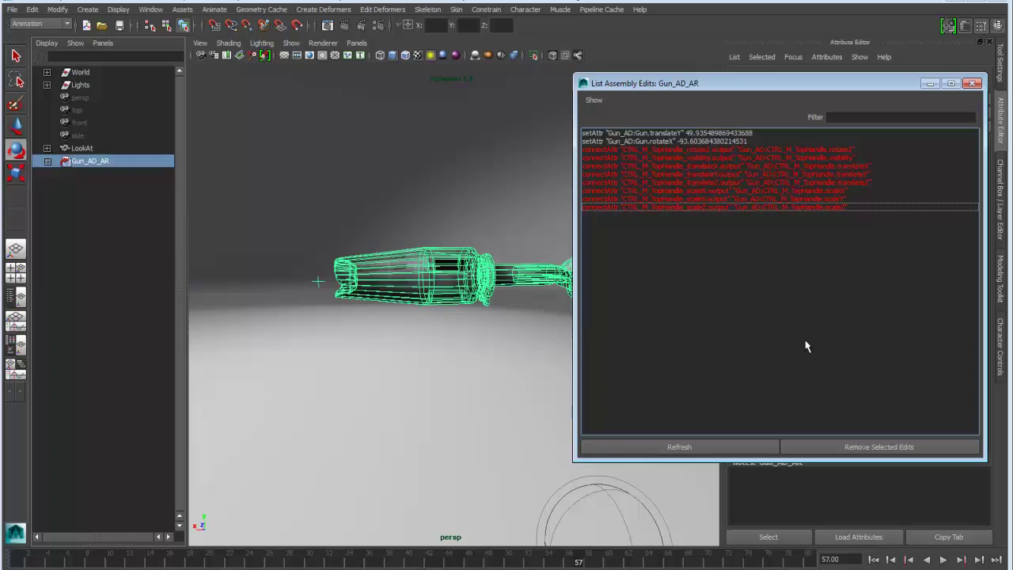
click(973, 84)
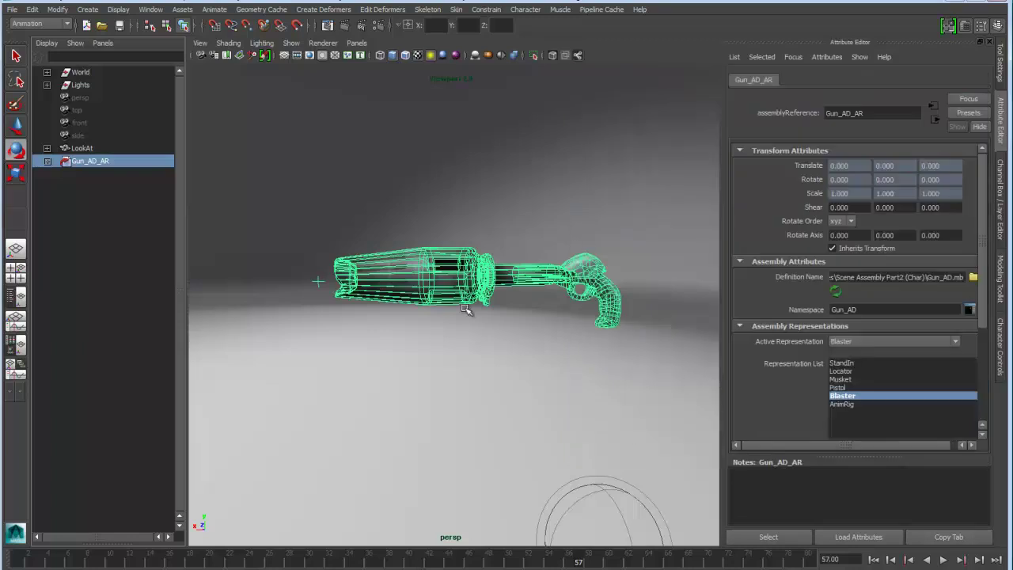
Set the active representation of Gun_AD_AR back to AnimRig, deselect it and play back the handle animation
click(926, 338)
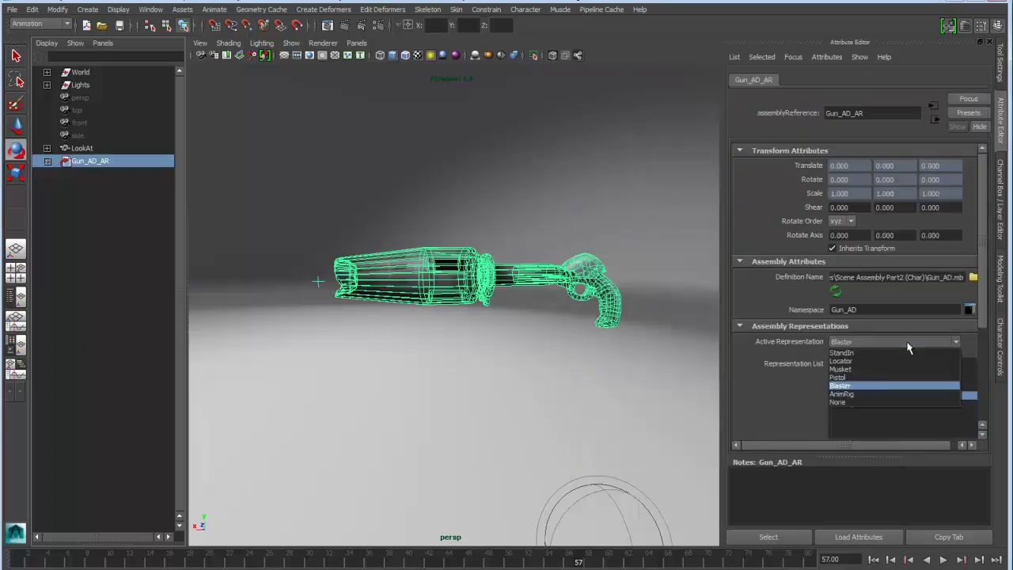
click(844, 398)
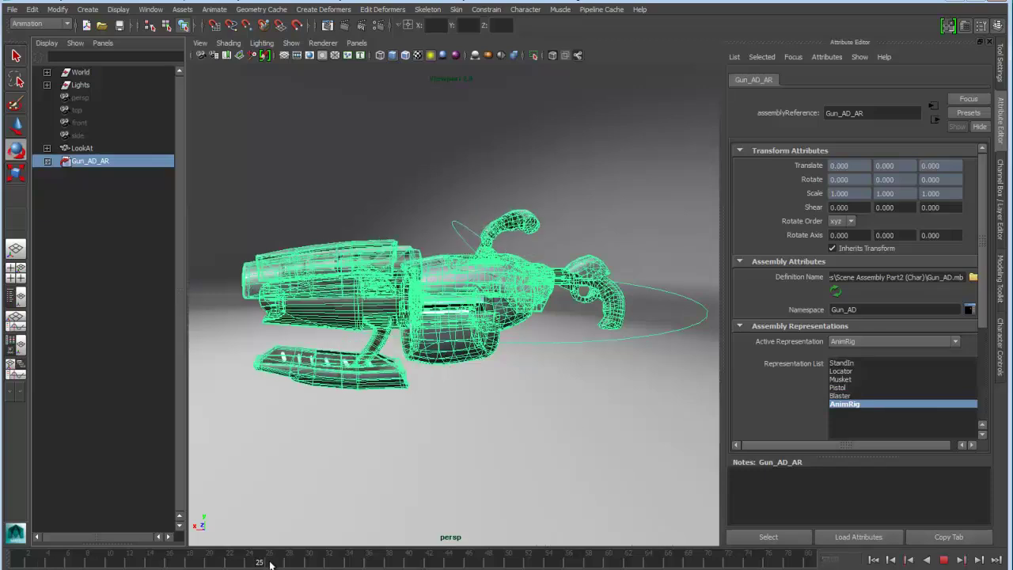
click(249, 542)
key(alt+v)
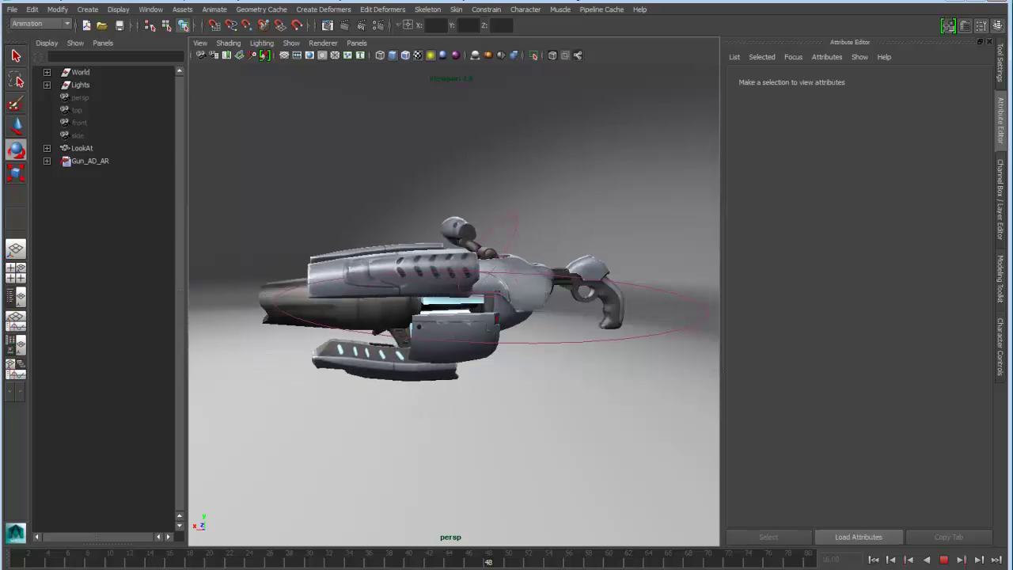
key(alt+v)
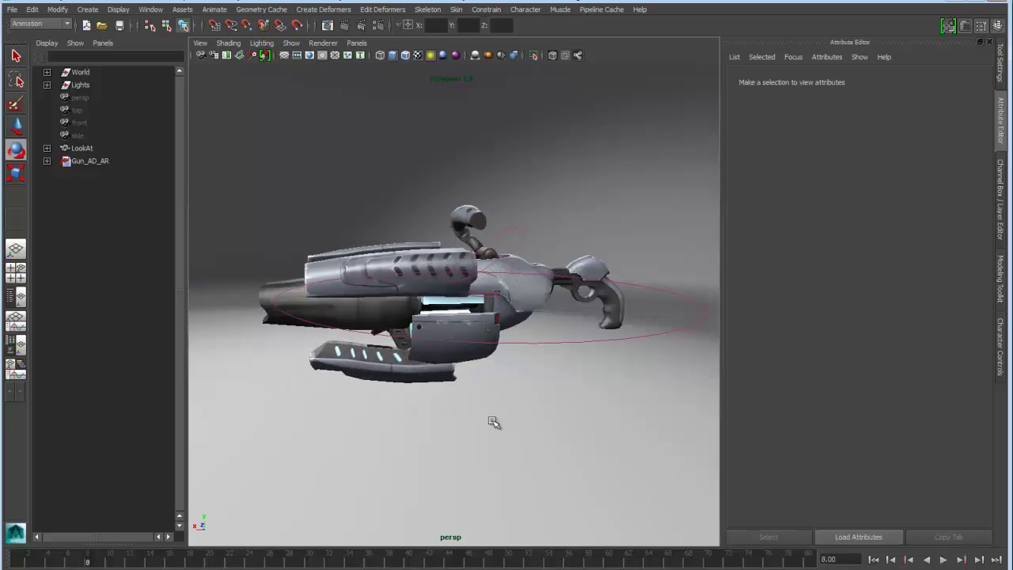
Select the Gun_AD_AR assembly reference and set its active representation to StandIn
click(85, 162)
click(839, 342)
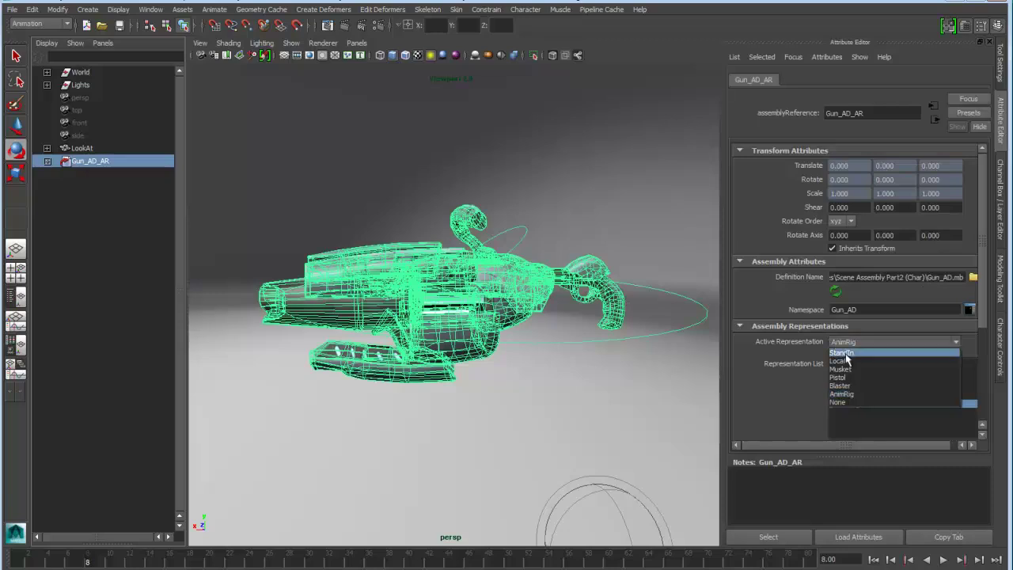
click(843, 353)
alt+drag(574, 370, 521, 369)
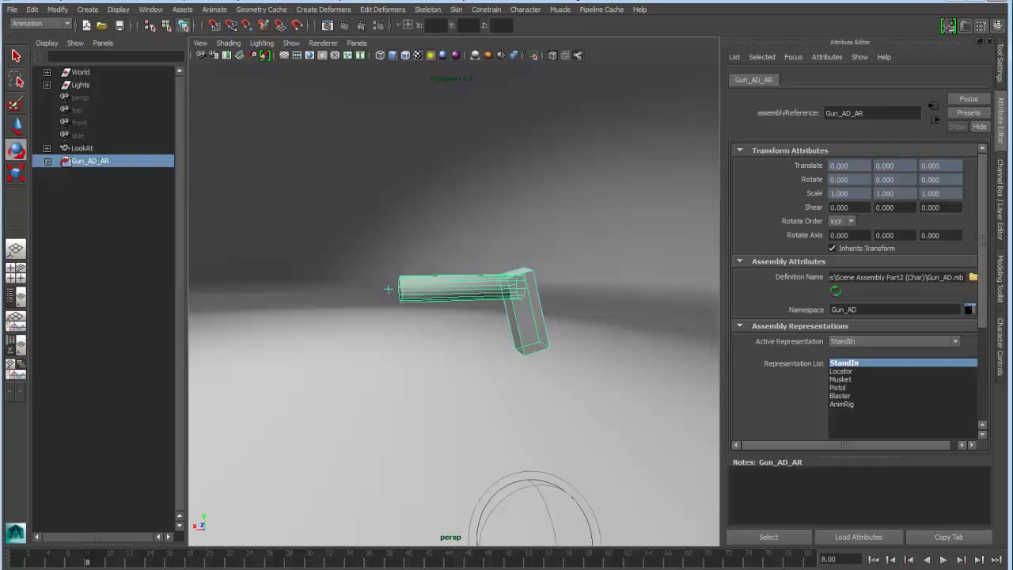
alt+drag(646, 370, 516, 375)
Create a new assembly reference from the definition file Character_AD.mb with nothing else selected
click(104, 245)
right_click(96, 219)
mouse_move(132, 391)
mouse_move(132, 420)
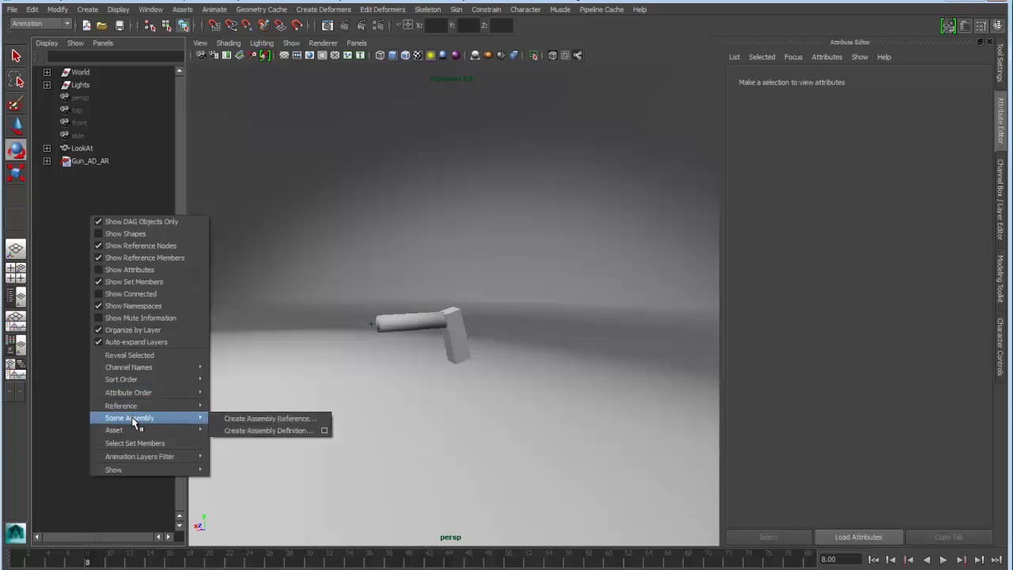
click(286, 418)
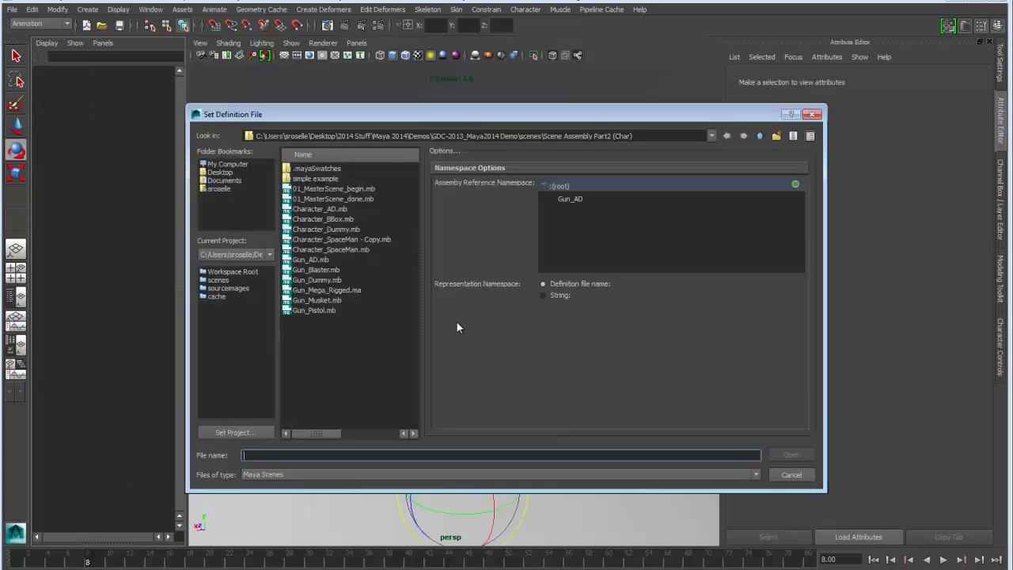
double_click(326, 207)
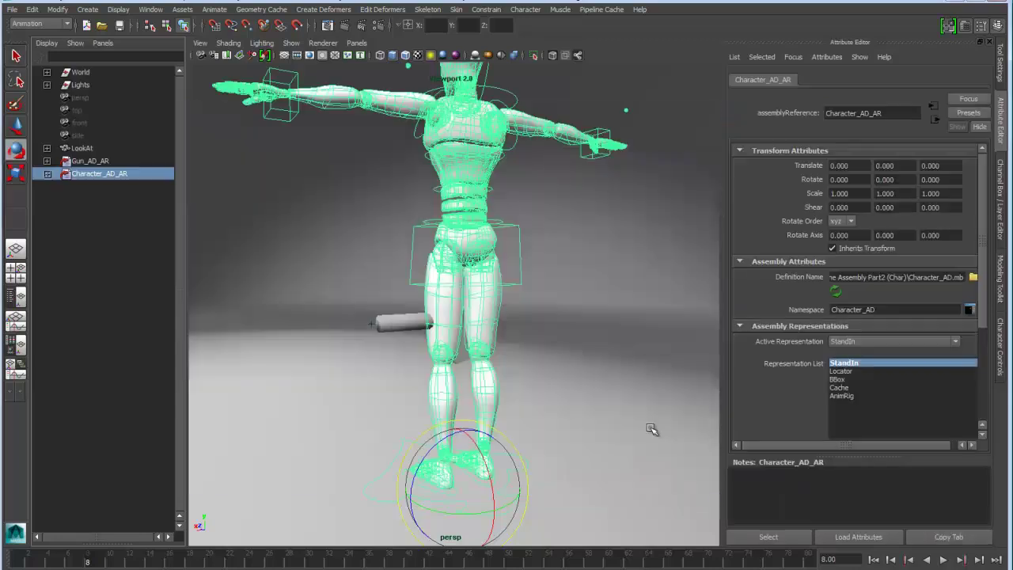
Select the gun's locator and move the gun out beside the character's left hand
alt+right_drag(652, 429, 618, 349)
alt+drag(617, 348, 550, 288)
click(550, 287)
alt+right_drag(549, 288, 549, 361)
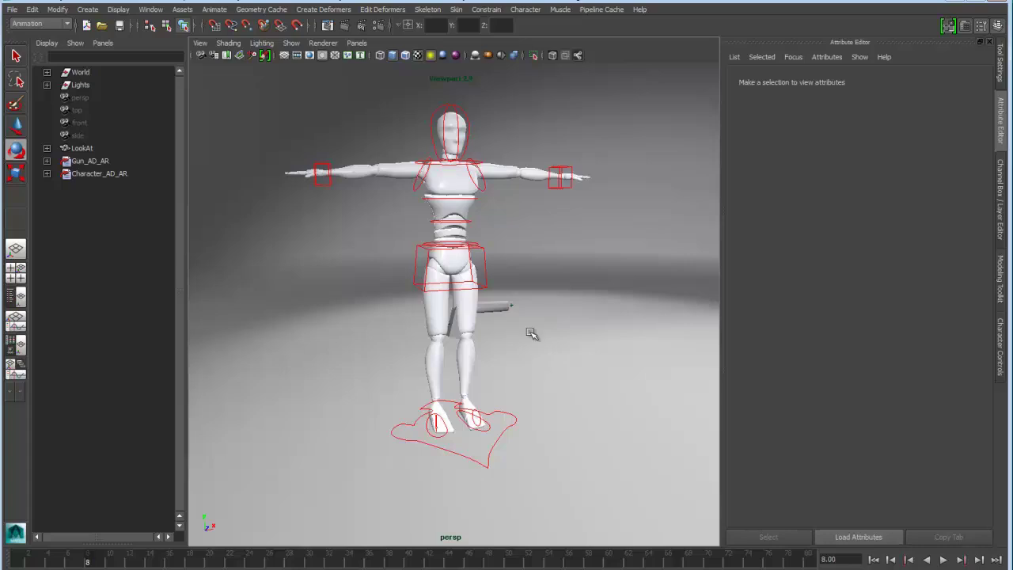
drag(501, 285, 550, 343)
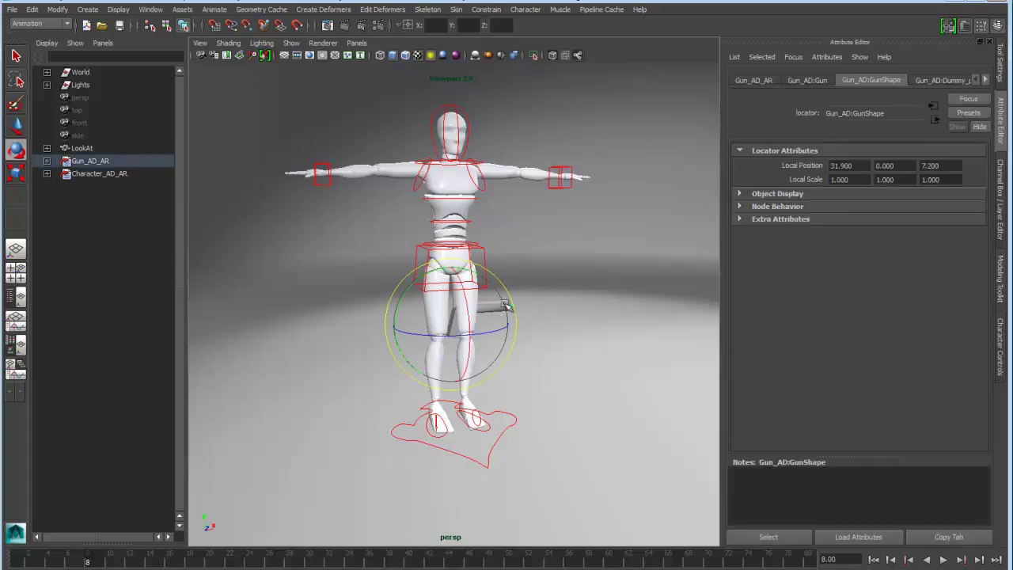
key(w)
drag(455, 321, 596, 222)
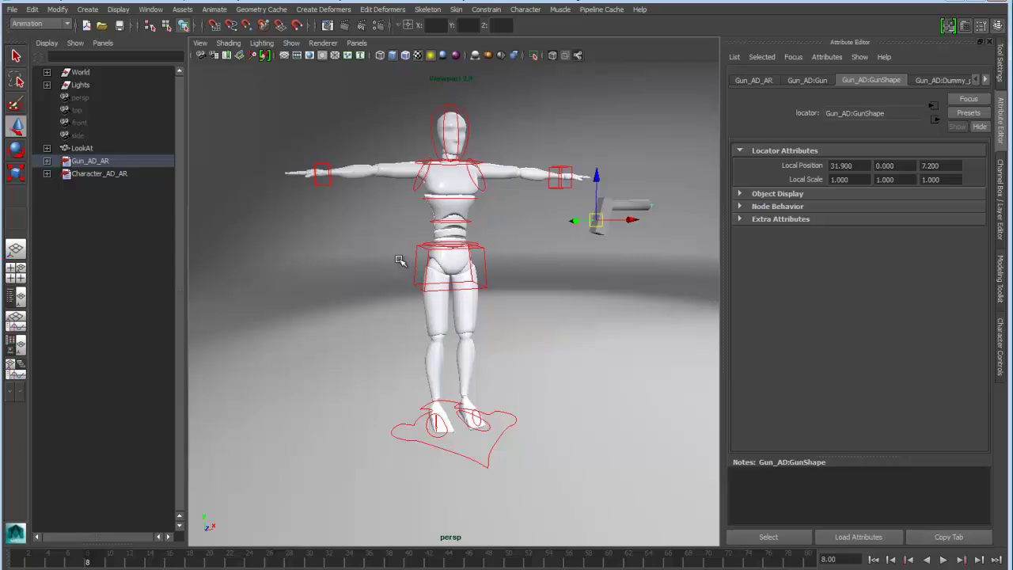
Snap the gun's pivot to a point on the character's left-hand control curve
alt+drag(550, 254, 526, 369)
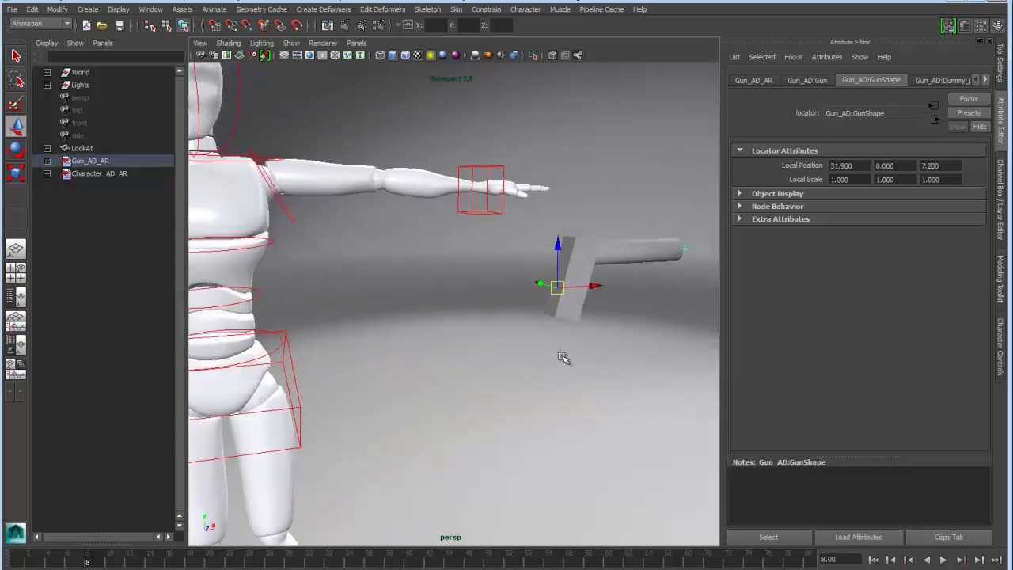
click(471, 213)
key(v)
middle_drag(518, 226, 518, 219)
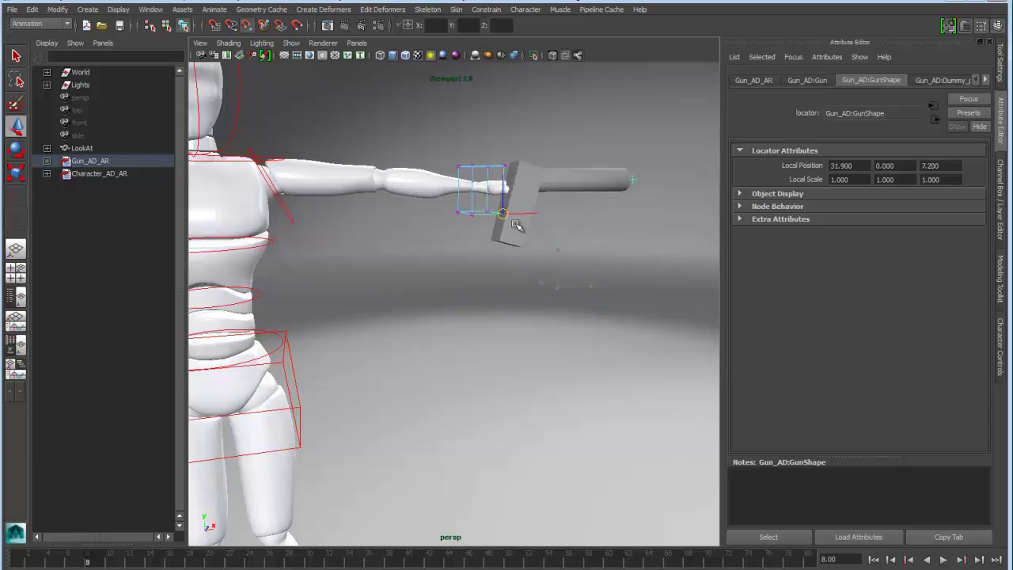
Rotate the gun stand-in onto its side to match the character's outstretched left hand
alt+drag(538, 233, 491, 247)
key(e)
drag(464, 201, 413, 268)
Move the gun along its axes until its grip sits at the palm of the left hand
alt+right_drag(414, 267, 527, 280)
key(w)
alt+drag(529, 299, 528, 253)
drag(515, 142, 507, 192)
drag(569, 175, 545, 174)
drag(515, 129, 429, 252)
Parent-constrain the gun's locator to the character's left-hand control curve
click(415, 202)
alt+drag(560, 318, 483, 223)
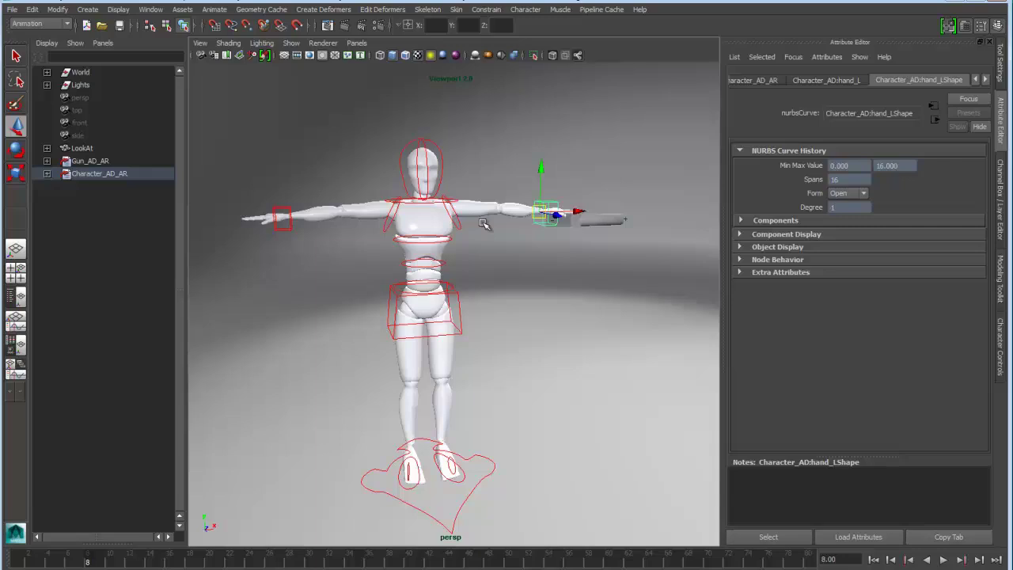
scroll(516, 233, up, 5)
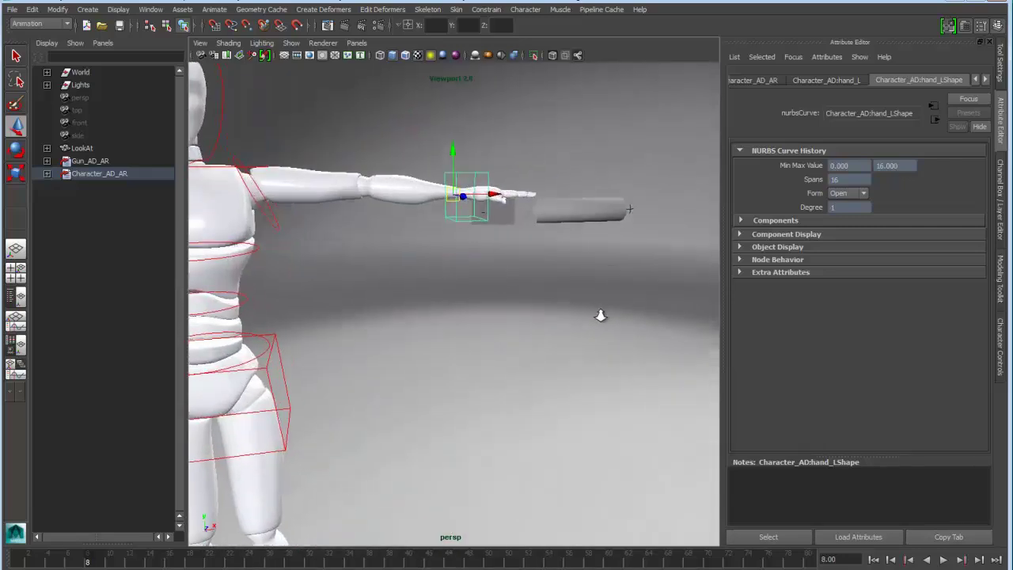
mouse_move(551, 290)
alt+mouse_down()
mouse_move(541, 285)
mouse_move(535, 301)
alt+mouse_up()
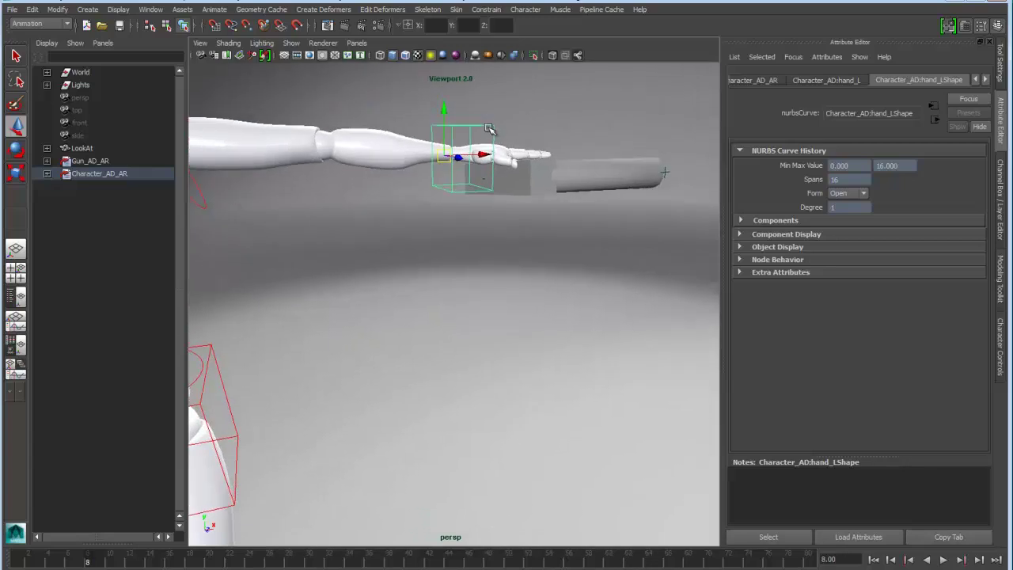
drag(656, 152, 683, 194)
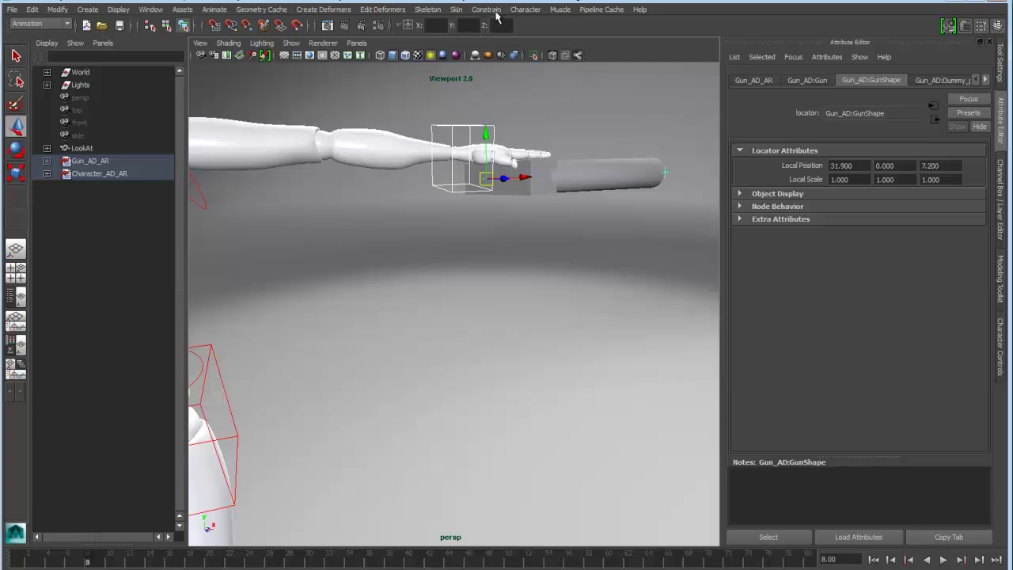
click(494, 9)
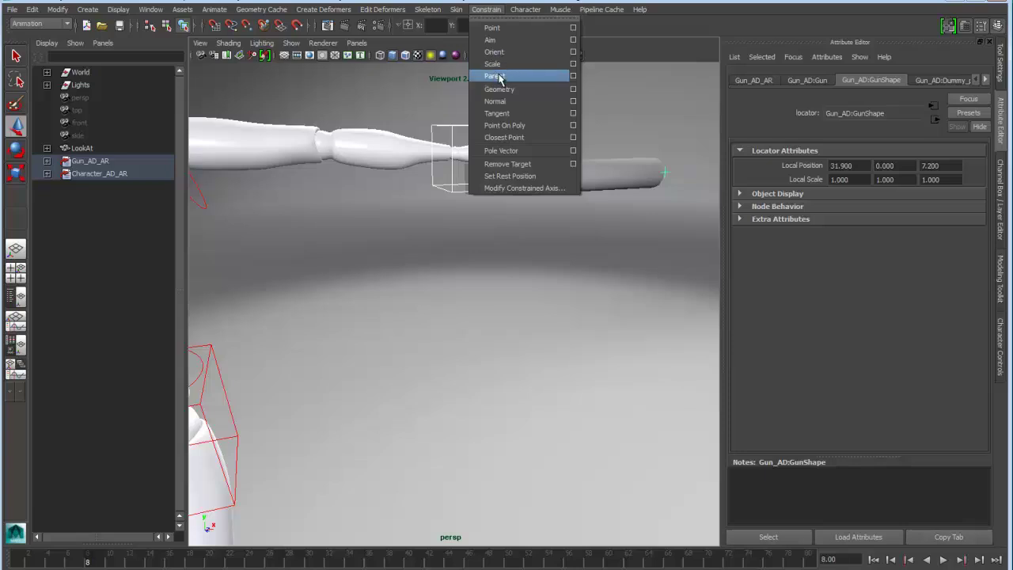
click(495, 76)
Move the left-hand control down and inward to bend the arm together with the constrained gun
click(434, 113)
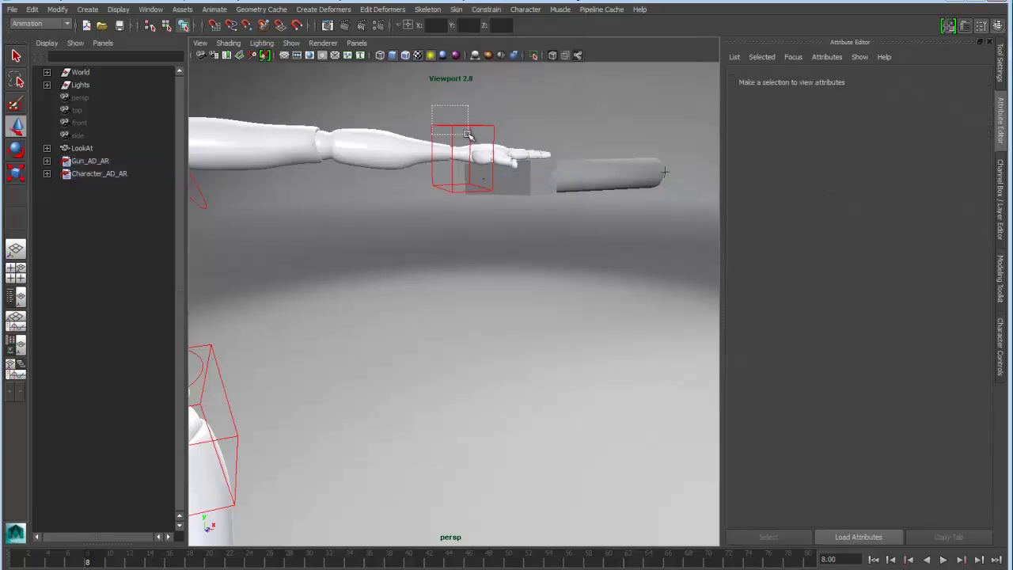
click(467, 147)
drag(448, 155, 498, 294)
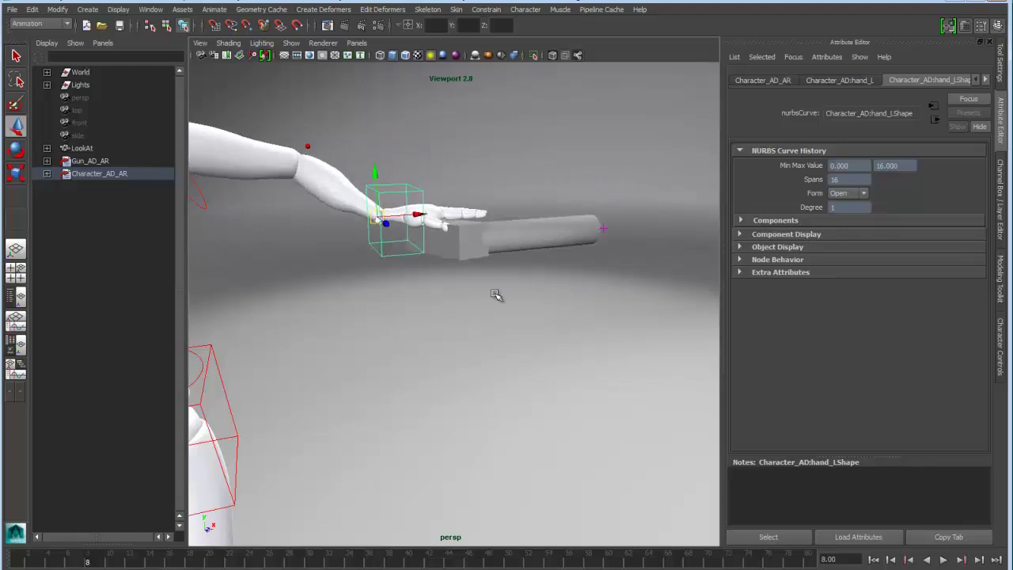
Rotate the left-hand control so the gun points diagonally downward, and lower the hand closer to the body
scroll(475, 261, down, 5)
alt+middle_drag(412, 182, 447, 211)
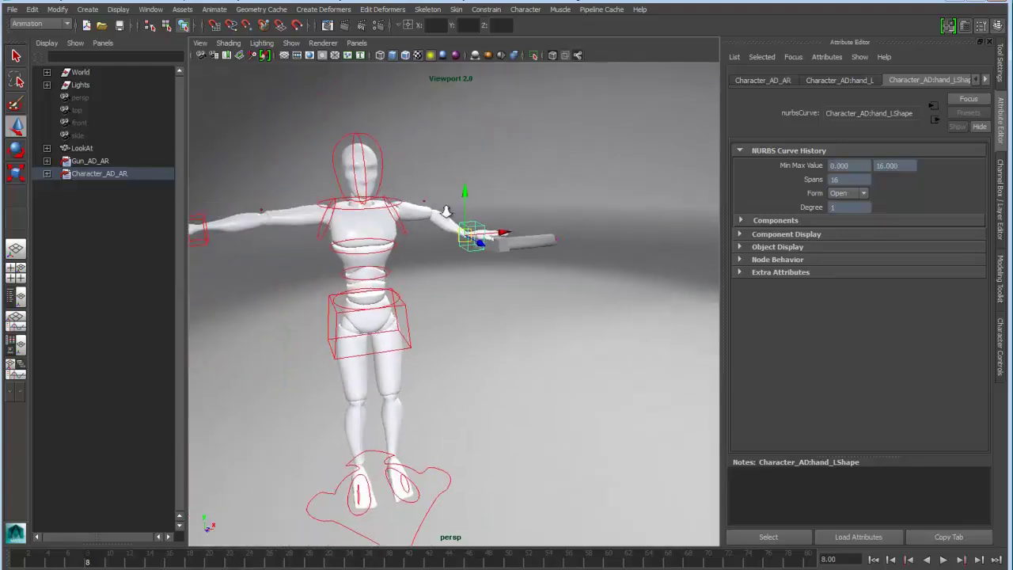
alt+drag(447, 211, 492, 192)
key(e)
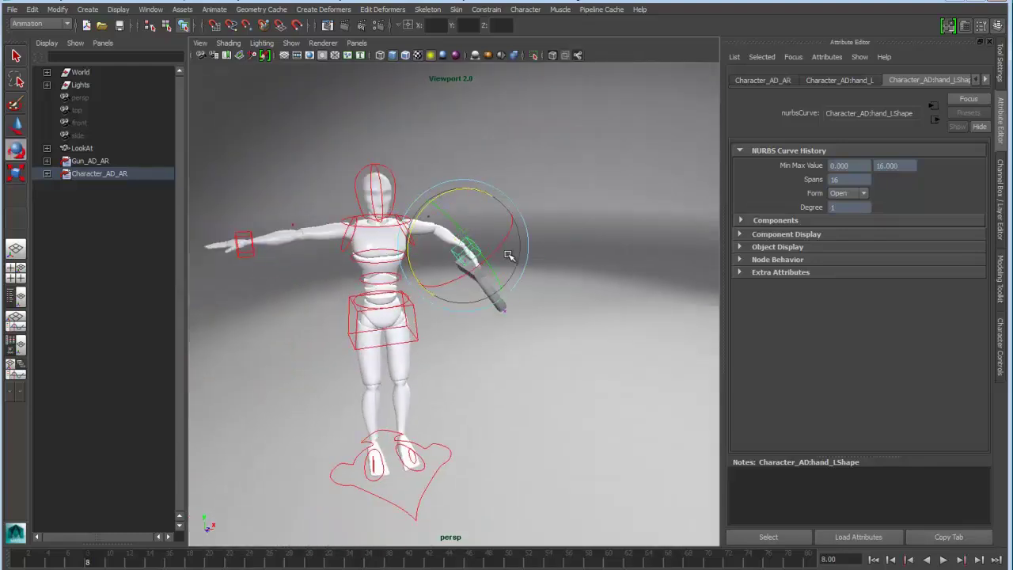
key(w)
drag(467, 248, 451, 283)
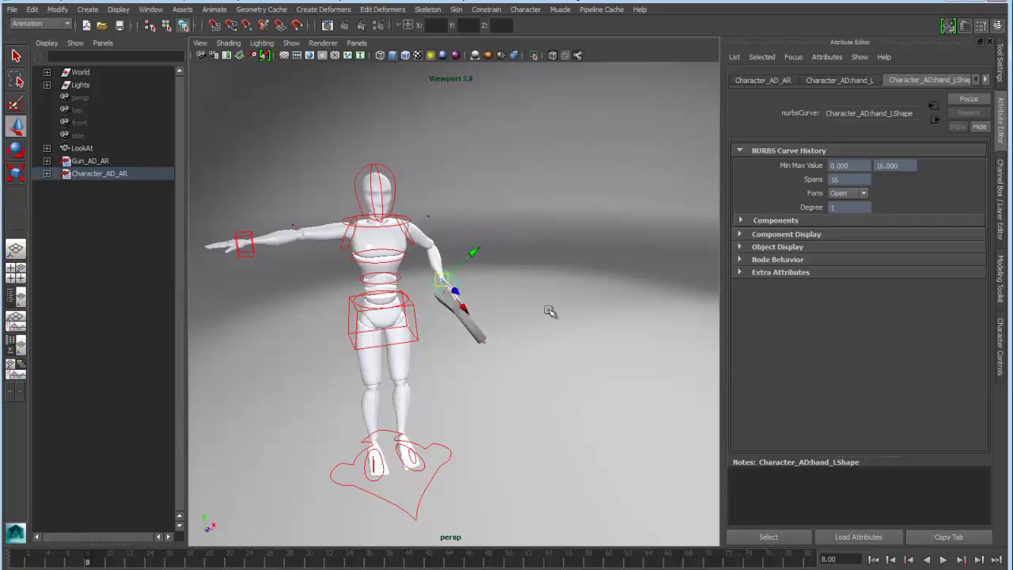
Make the Target display layer visible and play back the animation of the target sphere
scroll(549, 312, down, 3)
alt+middle_drag(549, 312, 504, 273)
alt+drag(505, 274, 516, 270)
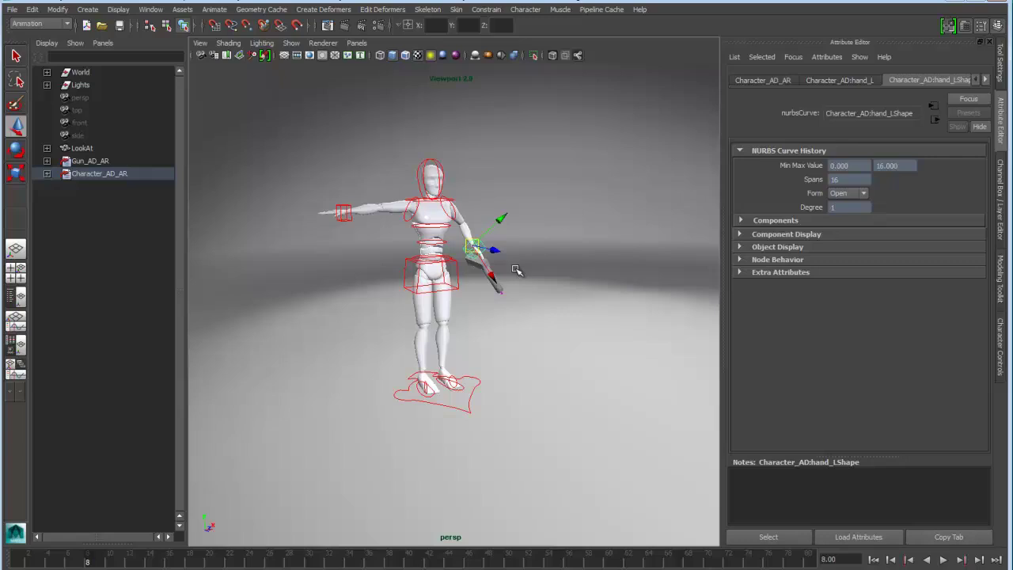
click(1000, 234)
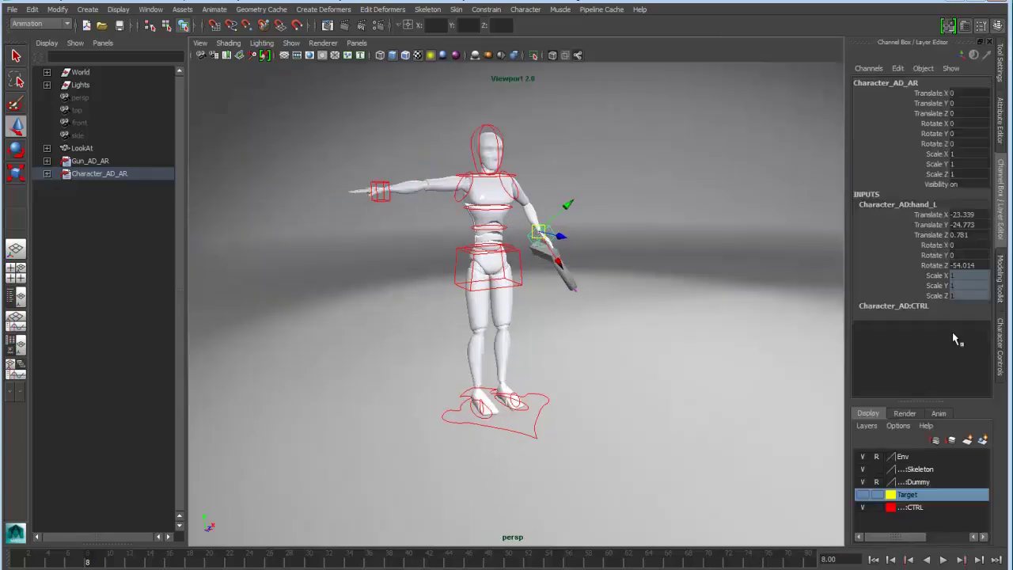
mouse_move(741, 409)
alt+right_down()
mouse_move(466, 357)
mouse_move(502, 369)
mouse_move(364, 550)
alt+right_up()
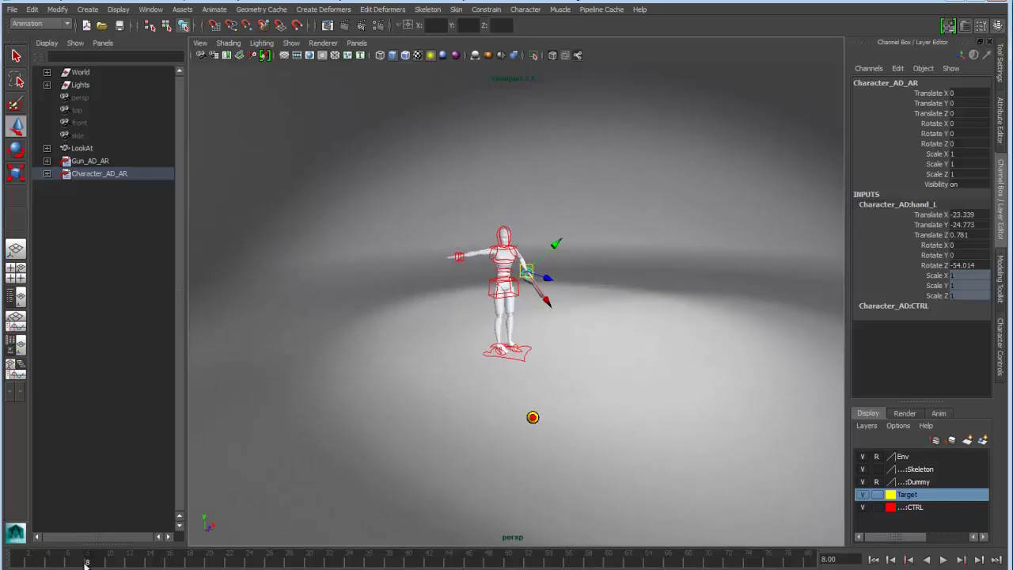
key(alt+v)
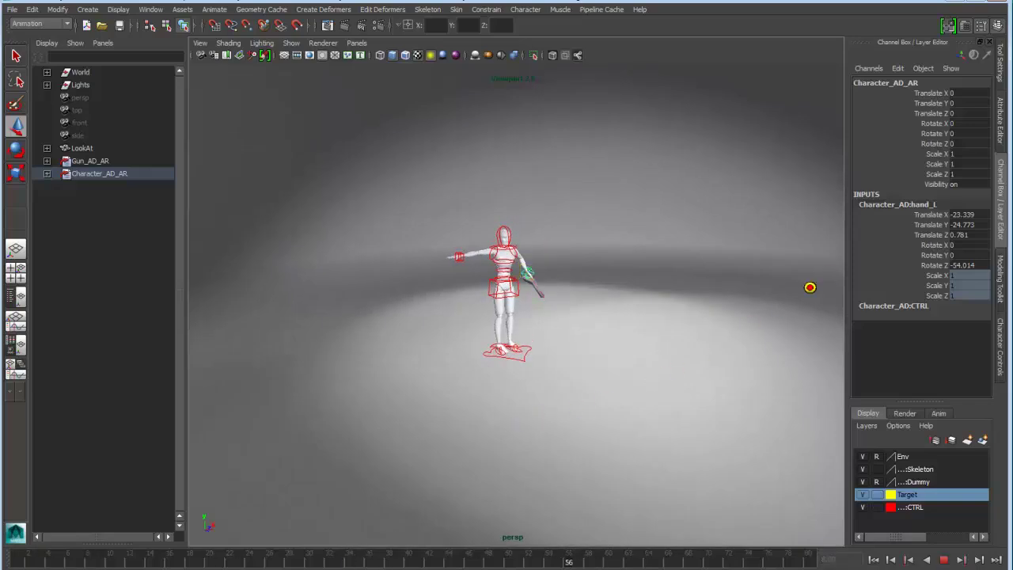
key(alt+v)
Aim-constrain the character's head control to the LookAt target with an aim vector of 0, 0, 1
alt+right_drag(527, 536, 491, 475)
alt+drag(491, 476, 498, 429)
click(549, 439)
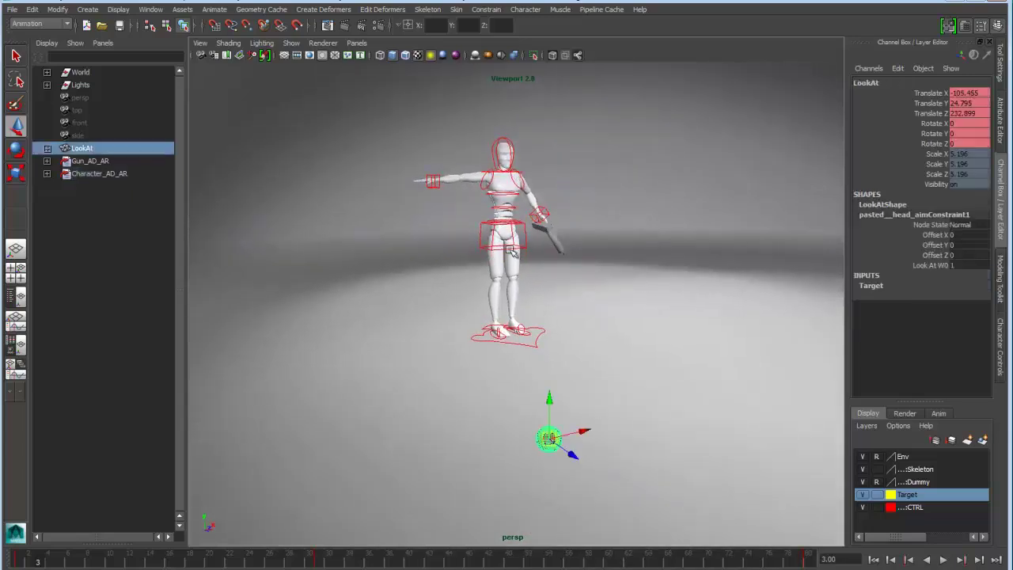
click(504, 139)
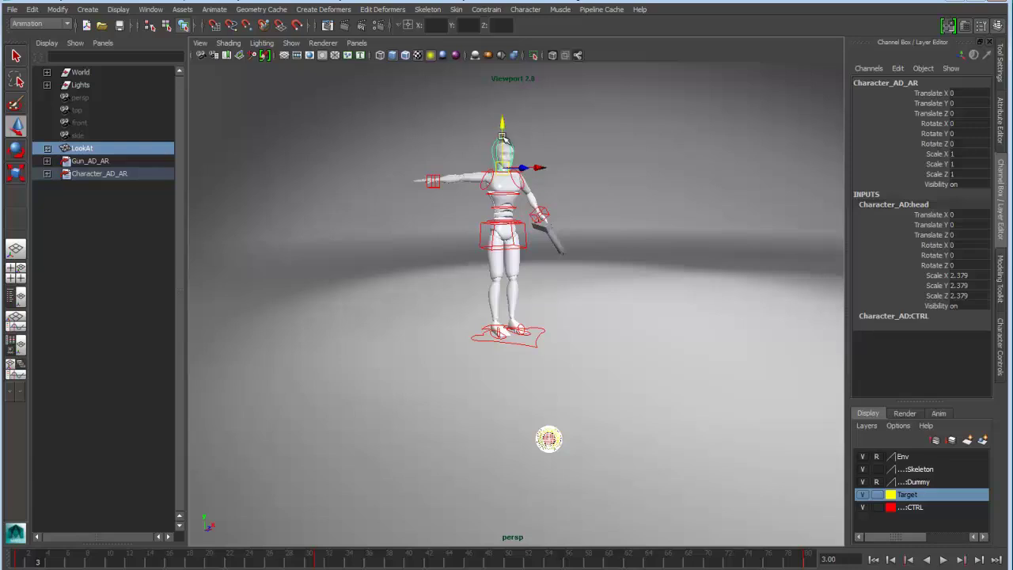
click(497, 9)
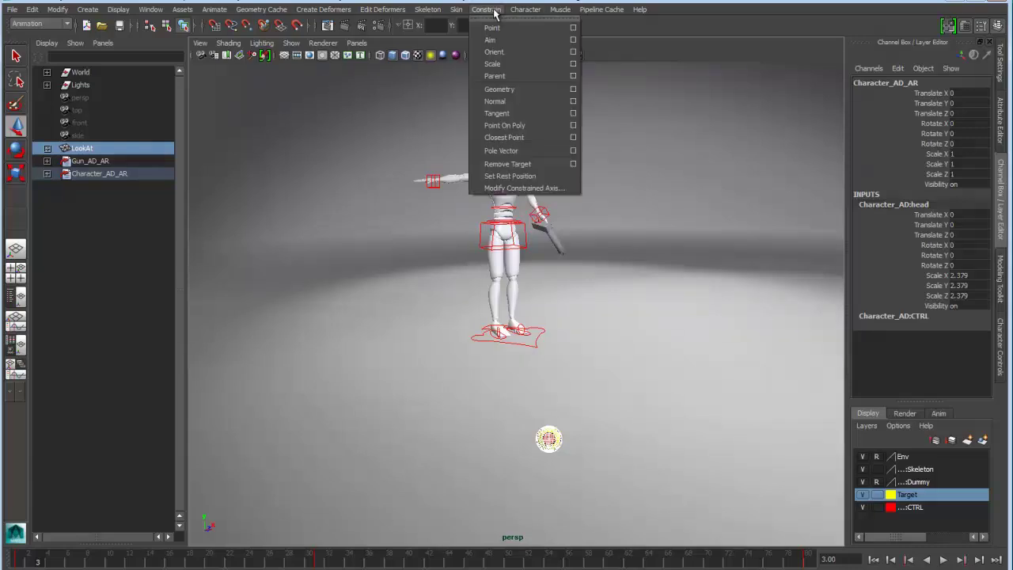
click(573, 40)
drag(516, 235, 448, 239)
click(604, 232)
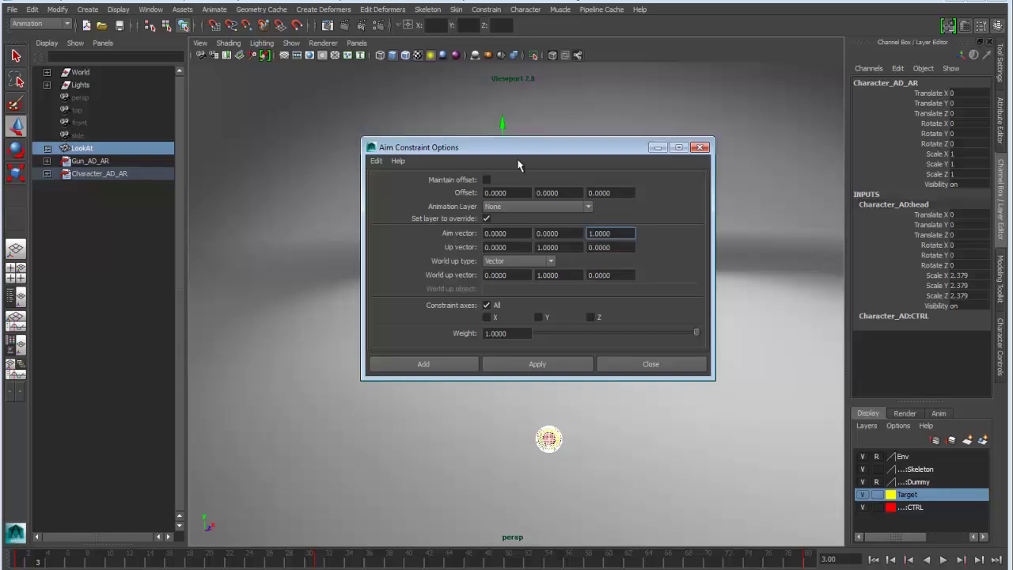
drag(508, 153, 737, 78)
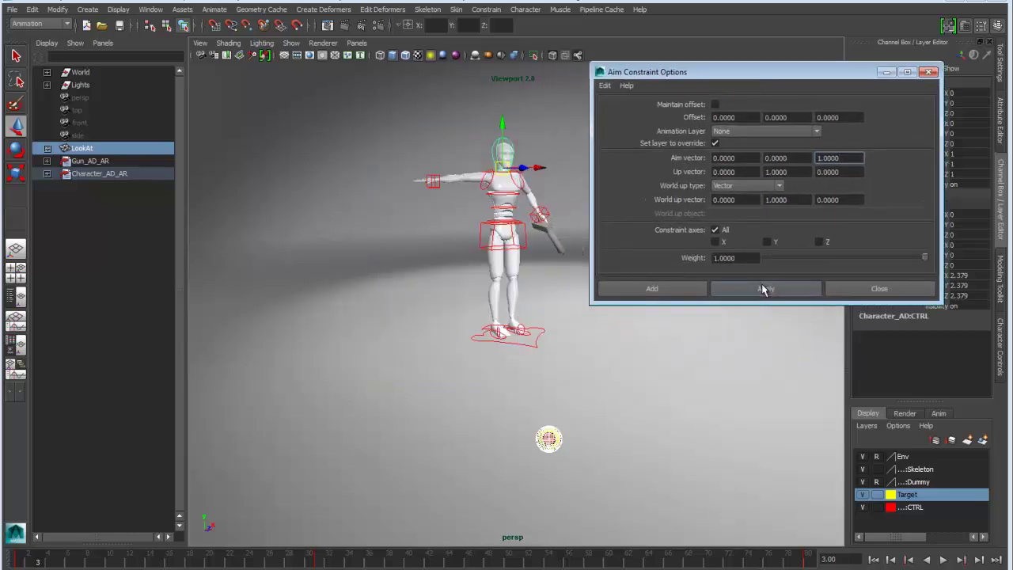
click(763, 290)
click(865, 294)
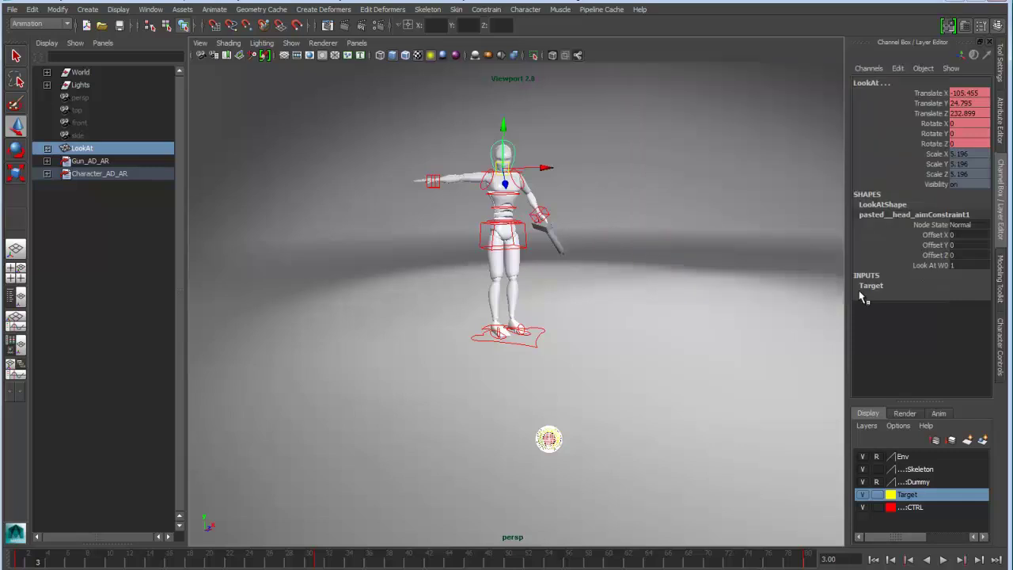
Test the head's aim by moving the LookAt target up and outward, and play back the animation
click(549, 440)
drag(549, 436, 613, 388)
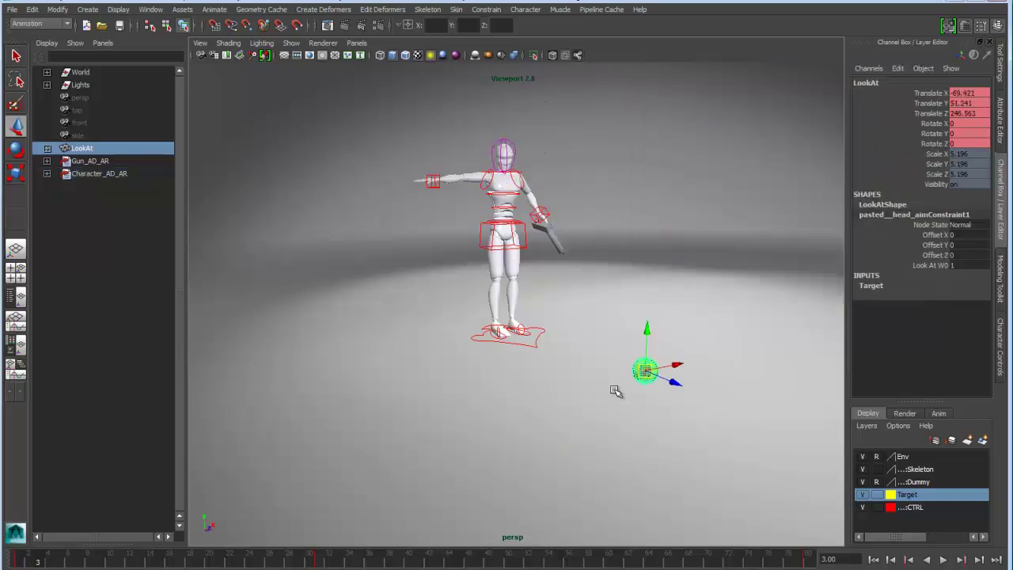
key(alt+v)
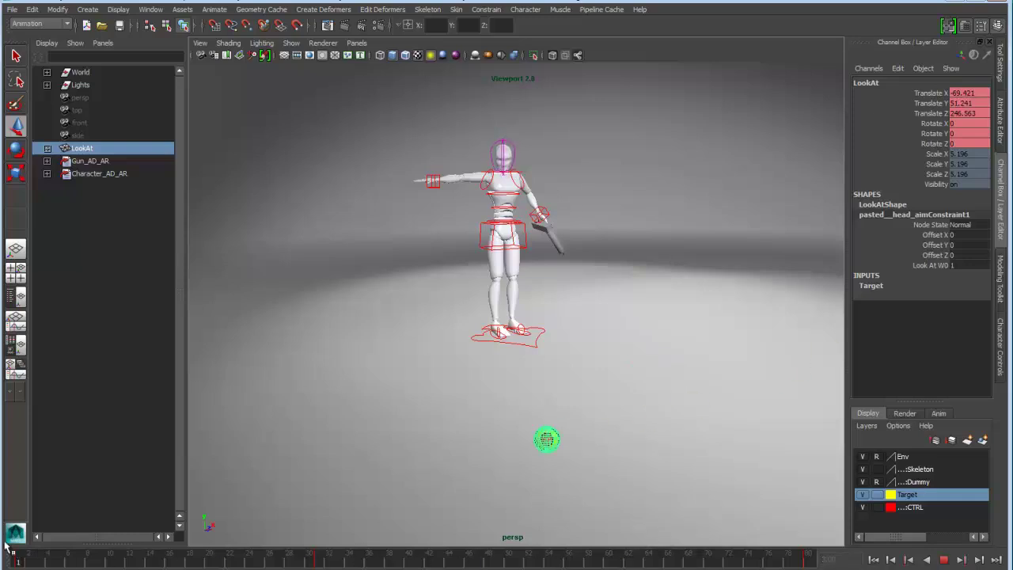
key(alt+v)
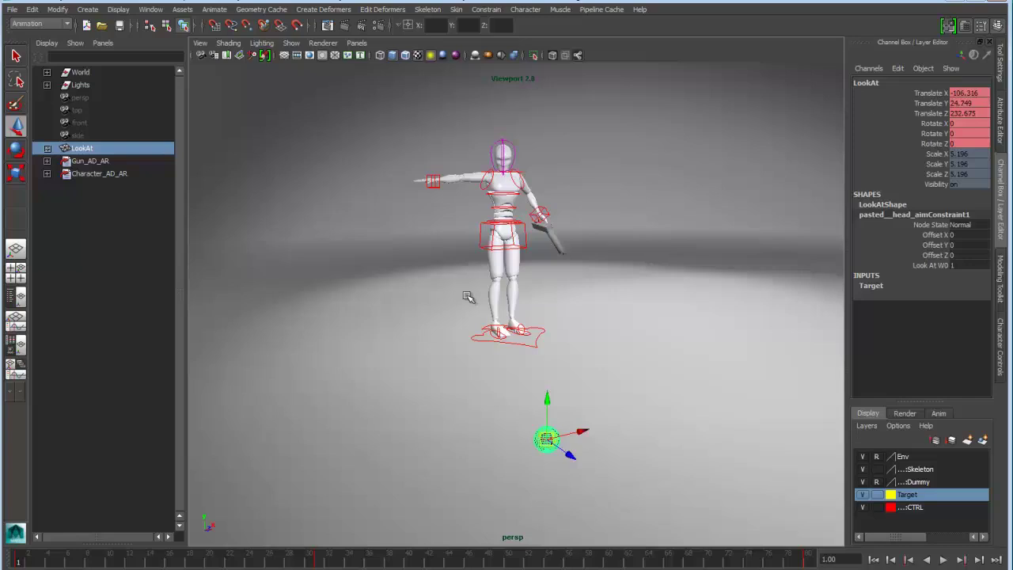